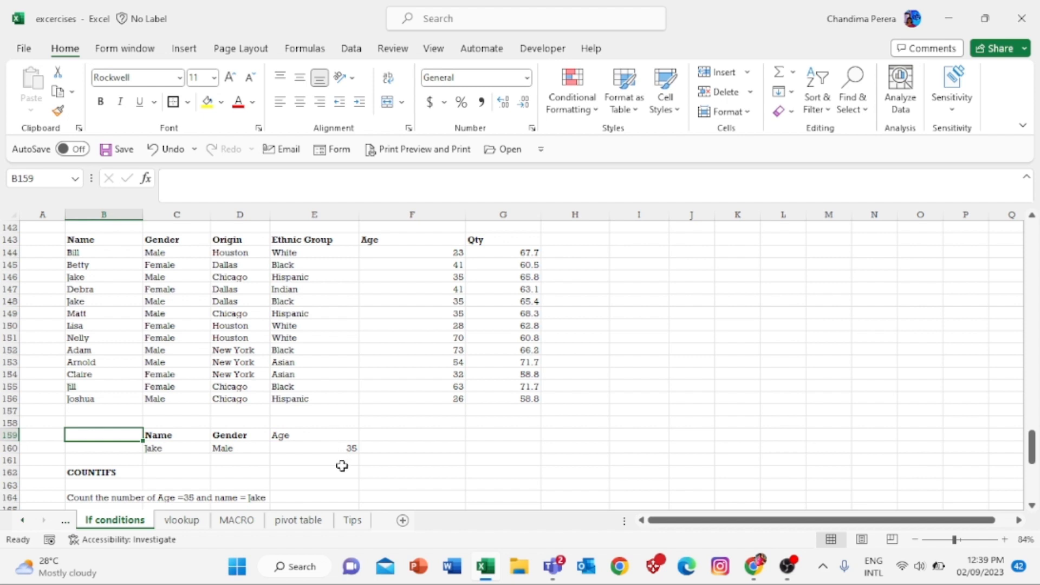
# - Review the Name, Gender, Age and Qty columns and the Jake/Male/35 criteria in row 160
pyautogui.click(343, 469)
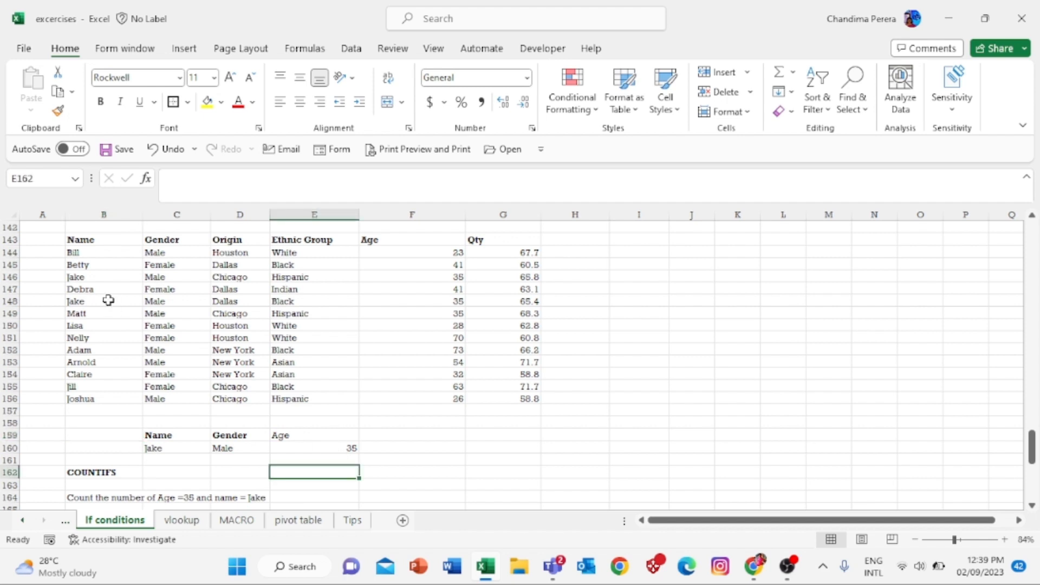
pyautogui.click(111, 247)
pyautogui.moveTo(110, 247); pyautogui.dragTo(111, 262)
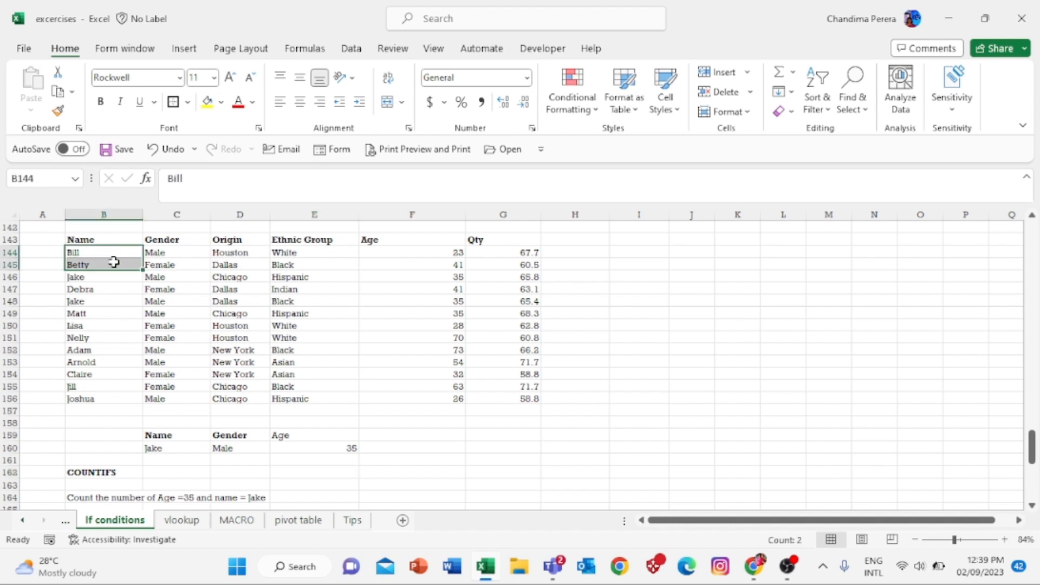
pyautogui.click(155, 277)
pyautogui.click(391, 265)
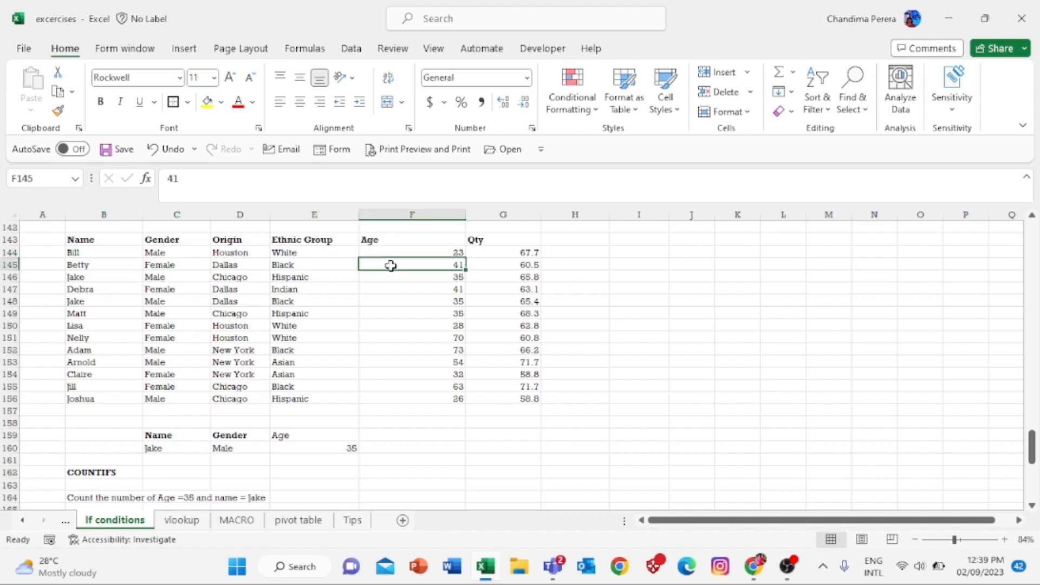
pyautogui.click(536, 275)
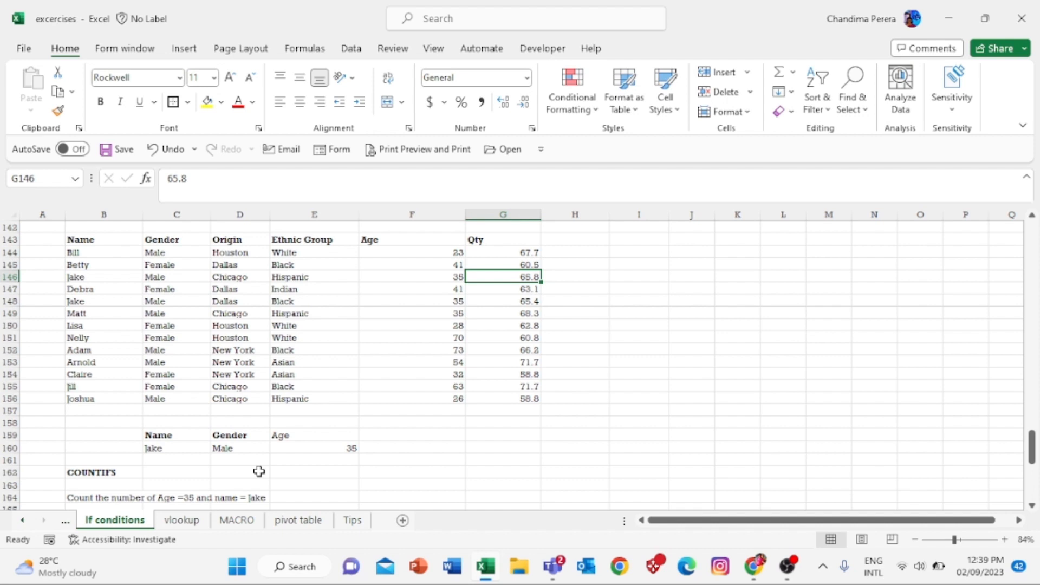
pyautogui.click(338, 496)
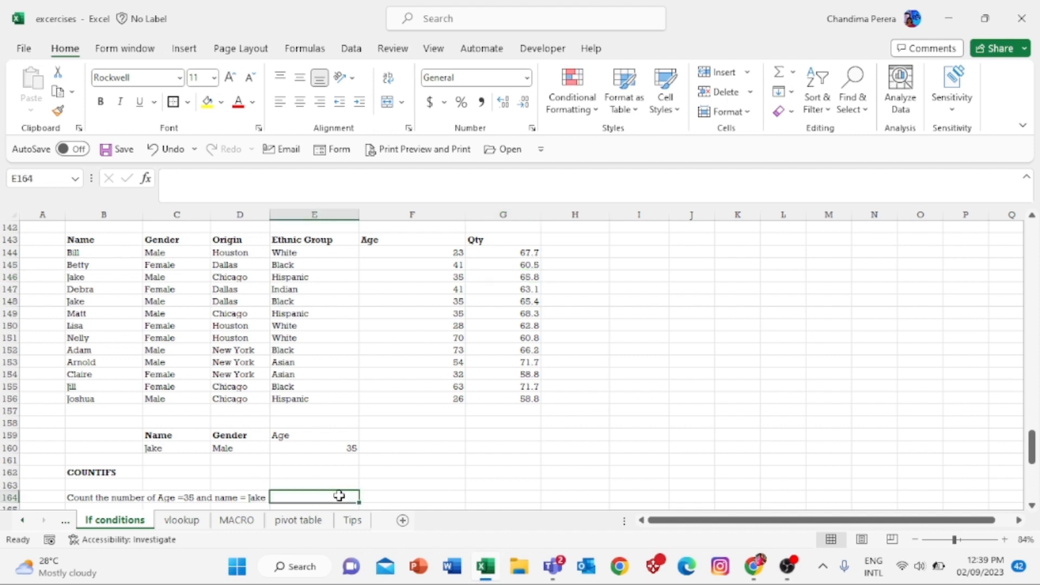
pyautogui.click(175, 446)
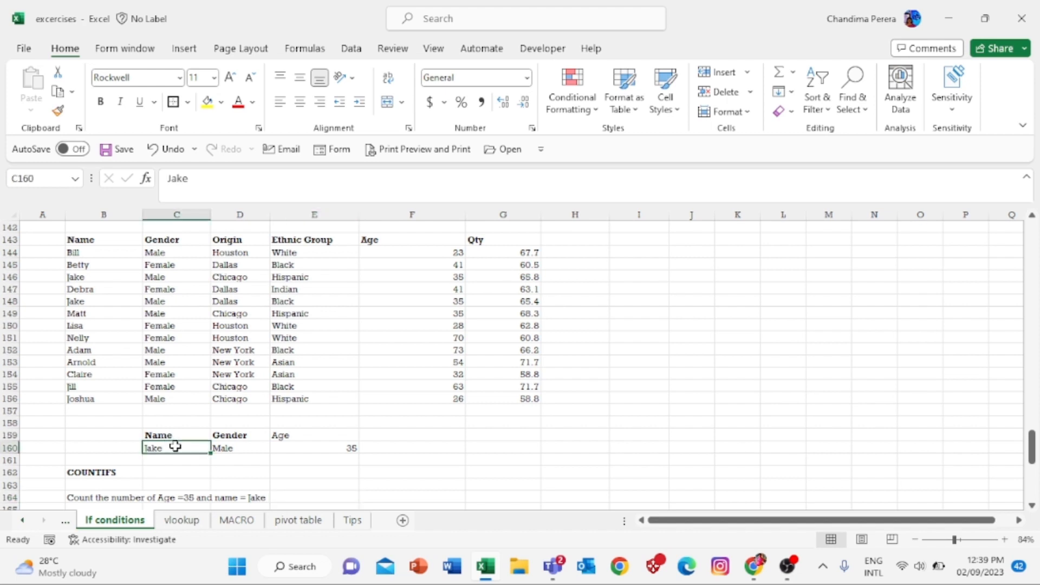
pyautogui.click(238, 448)
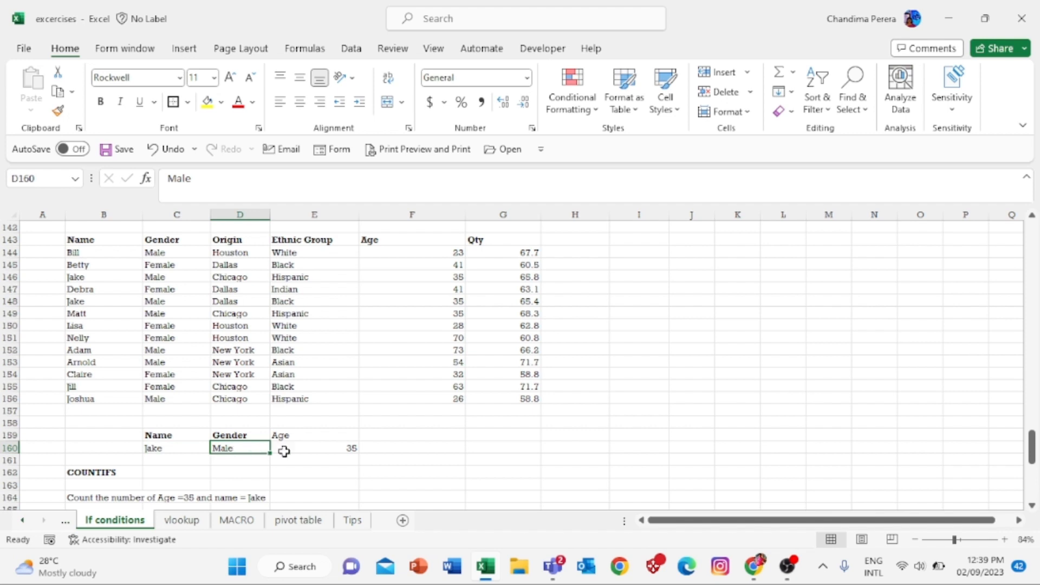
pyautogui.click(327, 449)
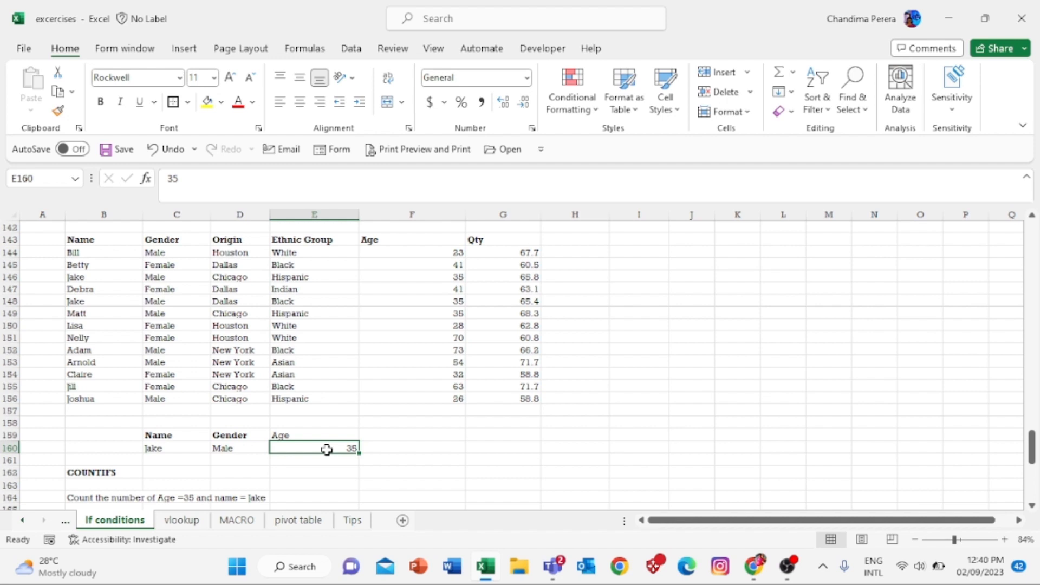
pyautogui.click(321, 497)
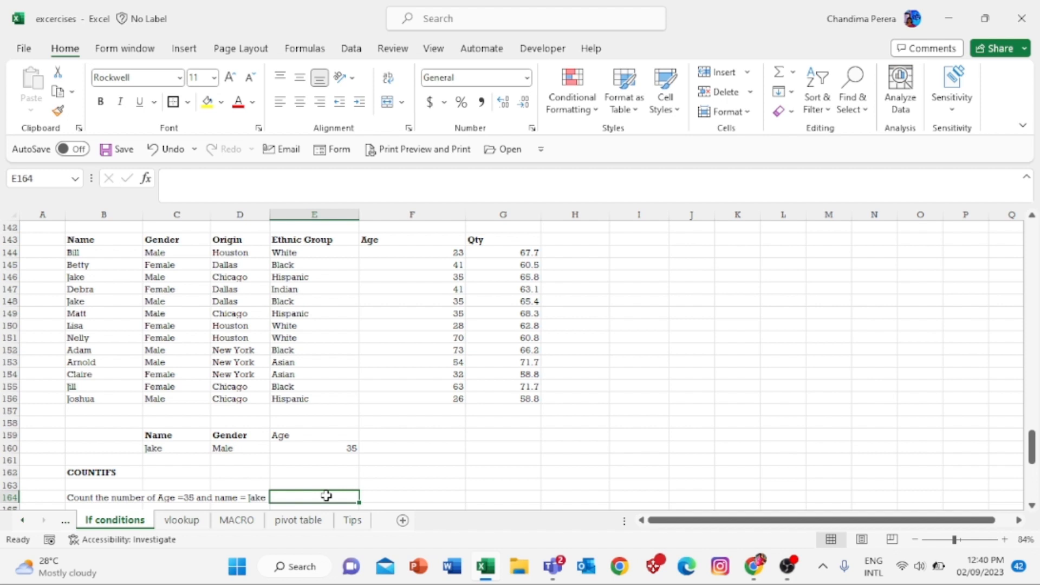
# - Begin a COUNTIFS in E164 with the name range and C160, then cancel the attempt
pyautogui.write('=')
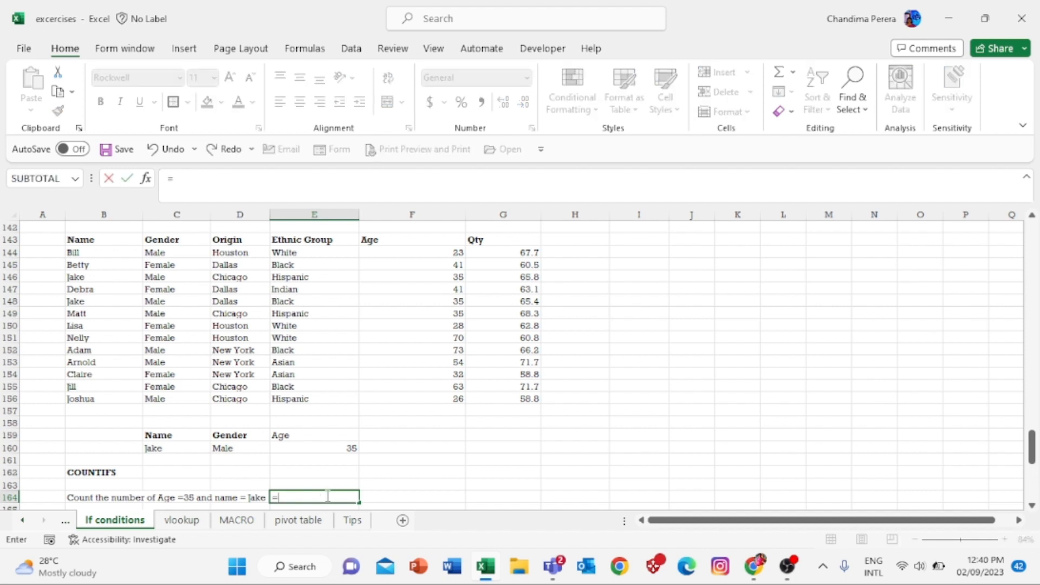
pyautogui.write('count')
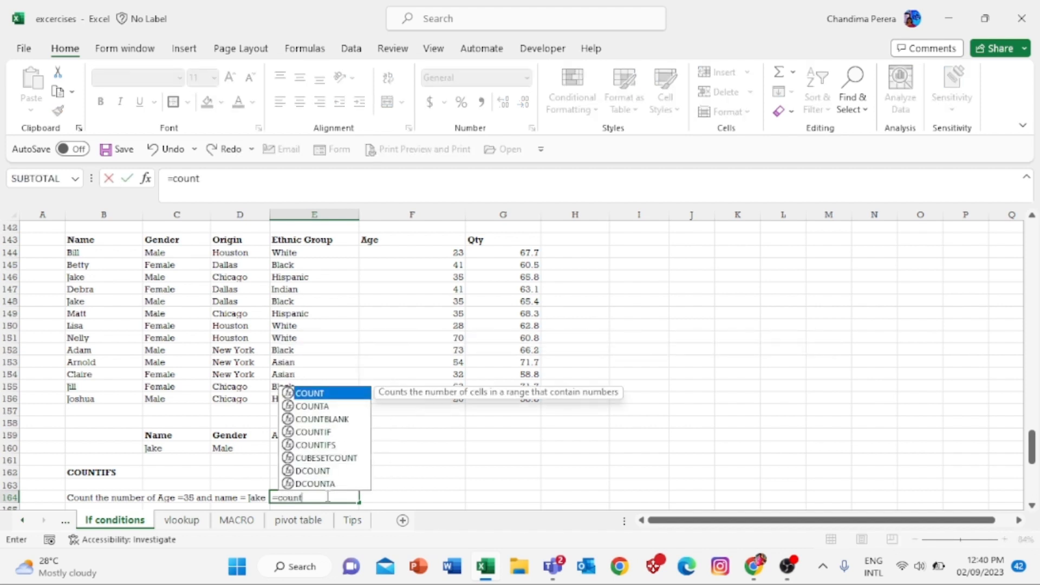
pyautogui.write('if')
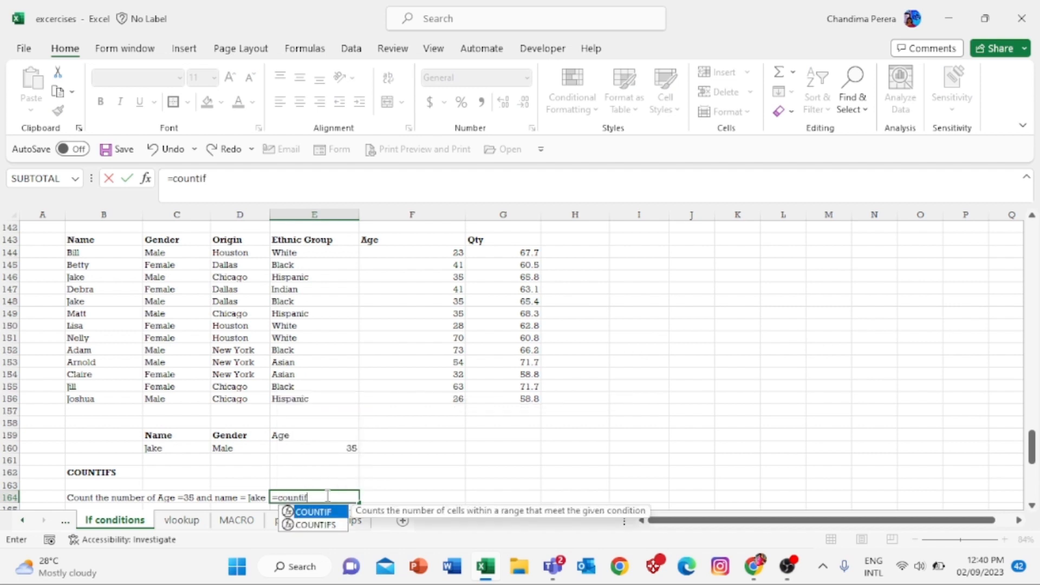
pyautogui.write('s')
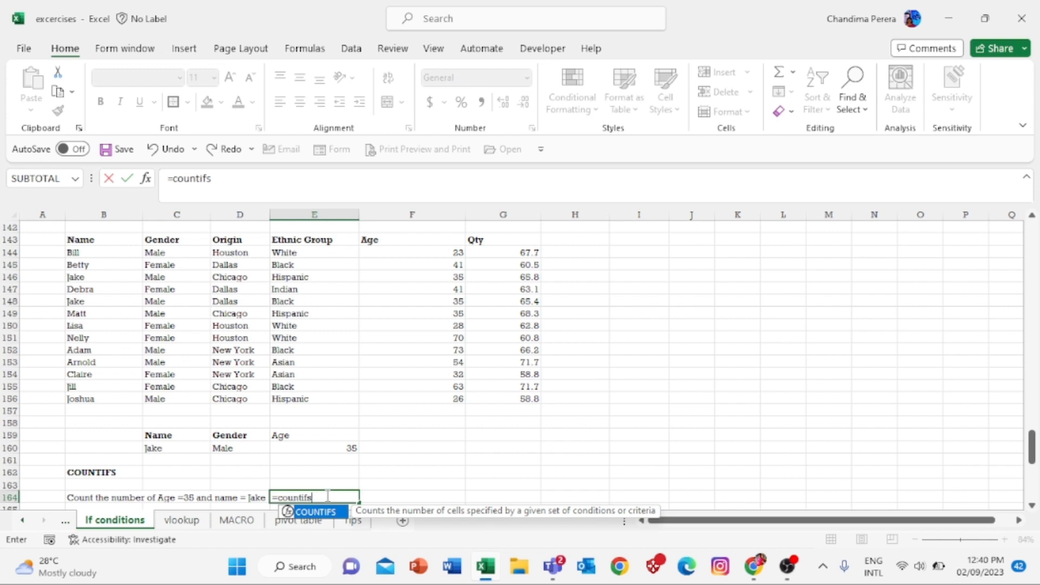
pyautogui.write('(')
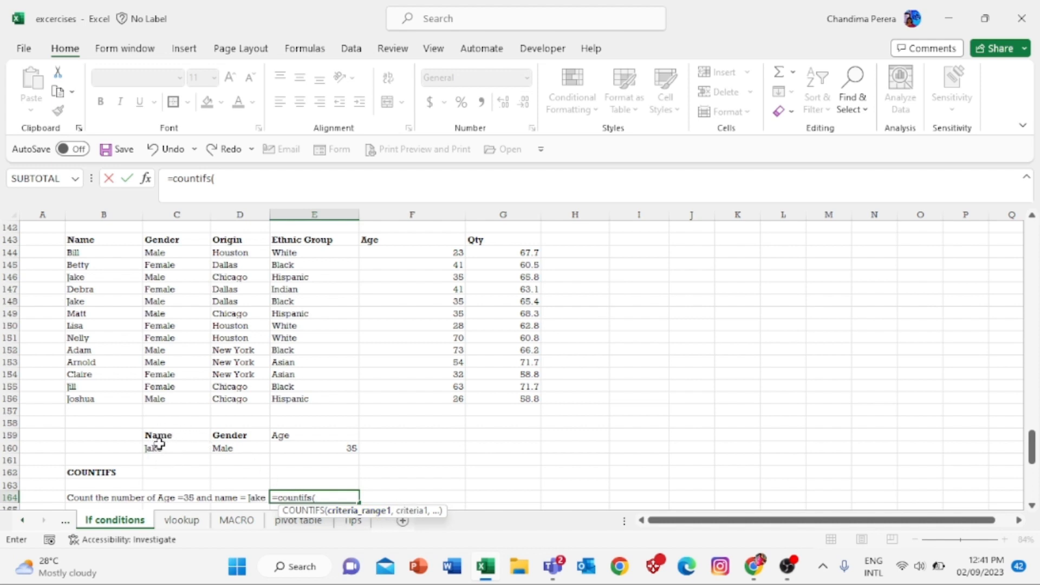
pyautogui.moveTo(94, 254); pyautogui.dragTo(97, 400)
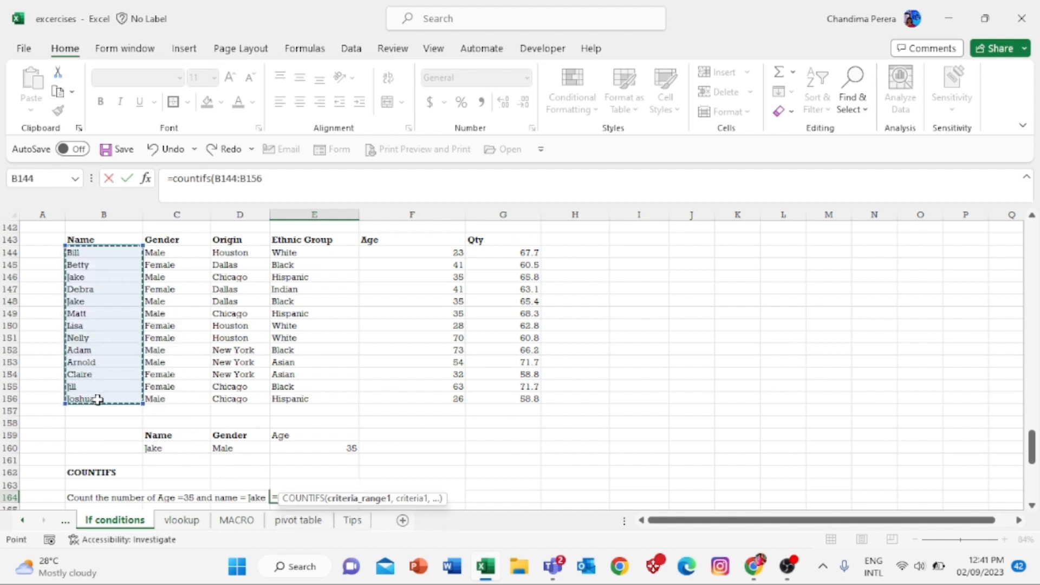
pyautogui.write(',')
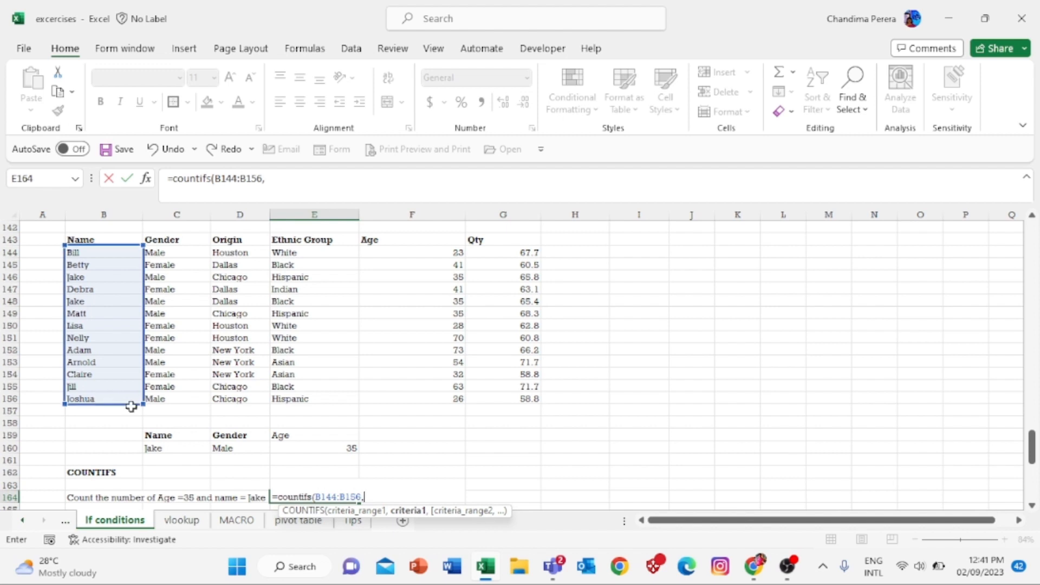
pyautogui.click(164, 450)
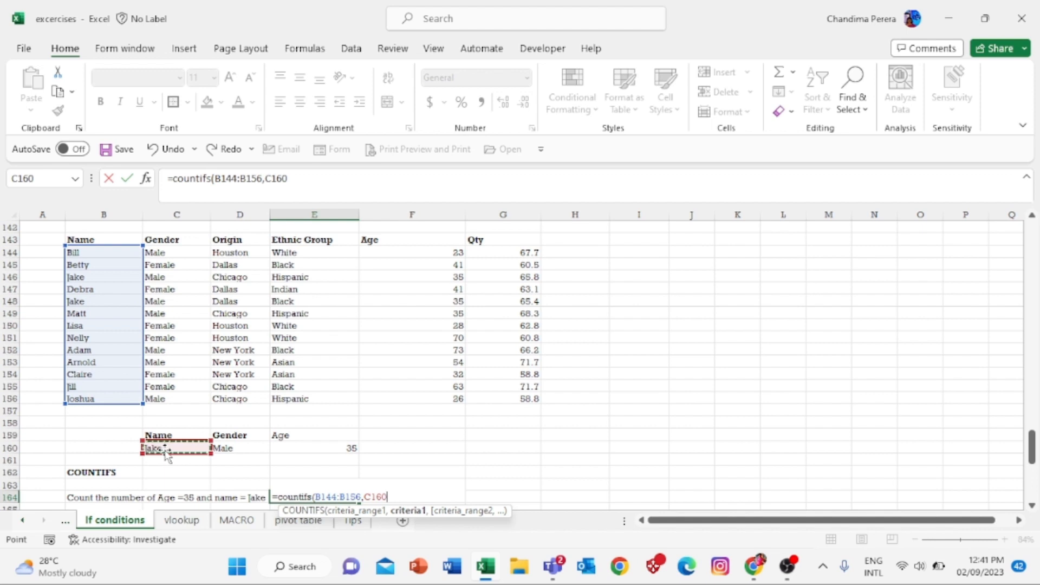
pyautogui.write(',')
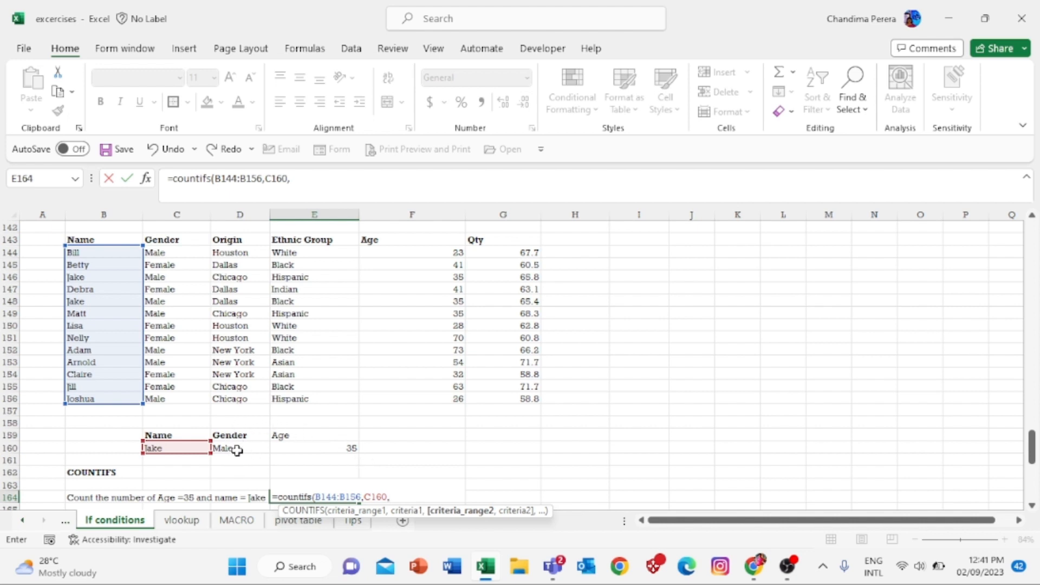
pyautogui.moveTo(163, 253); pyautogui.dragTo(163, 396)
pyautogui.click(165, 399)
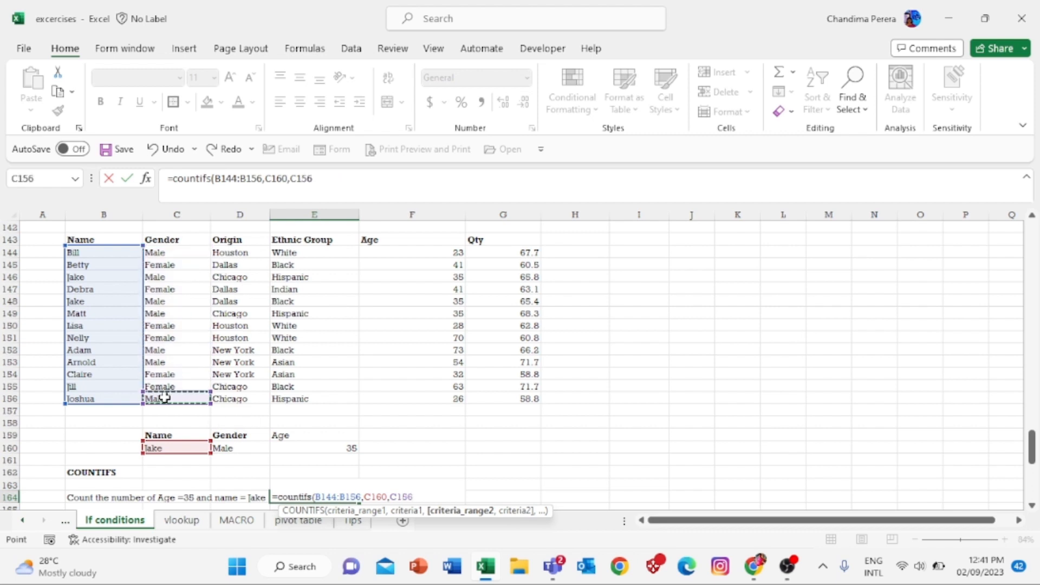
pyautogui.press('XF86AudioRaiseVolume')
pyautogui.moveTo(187, 254); pyautogui.dragTo(177, 402)
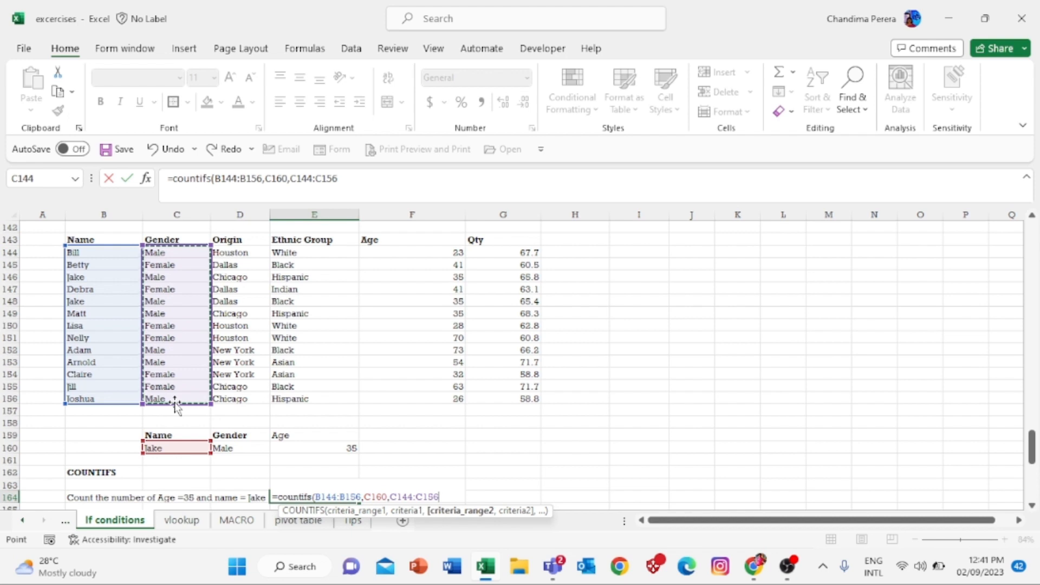
pyautogui.press('Escape')
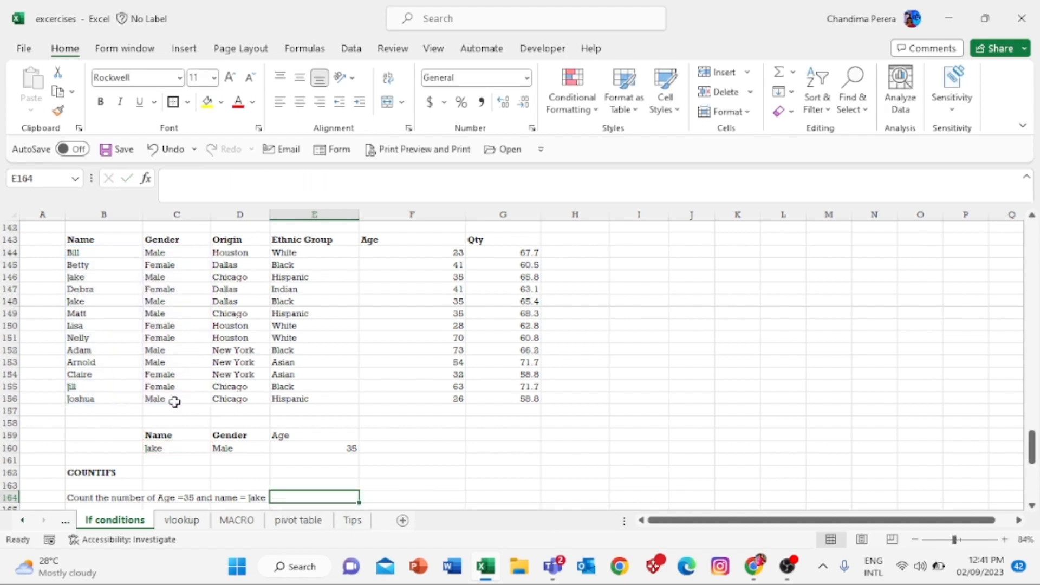
# - Re-enter =countifs( with B144:B156 as the first range and C160 as its criterion
pyautogui.write('=cou')
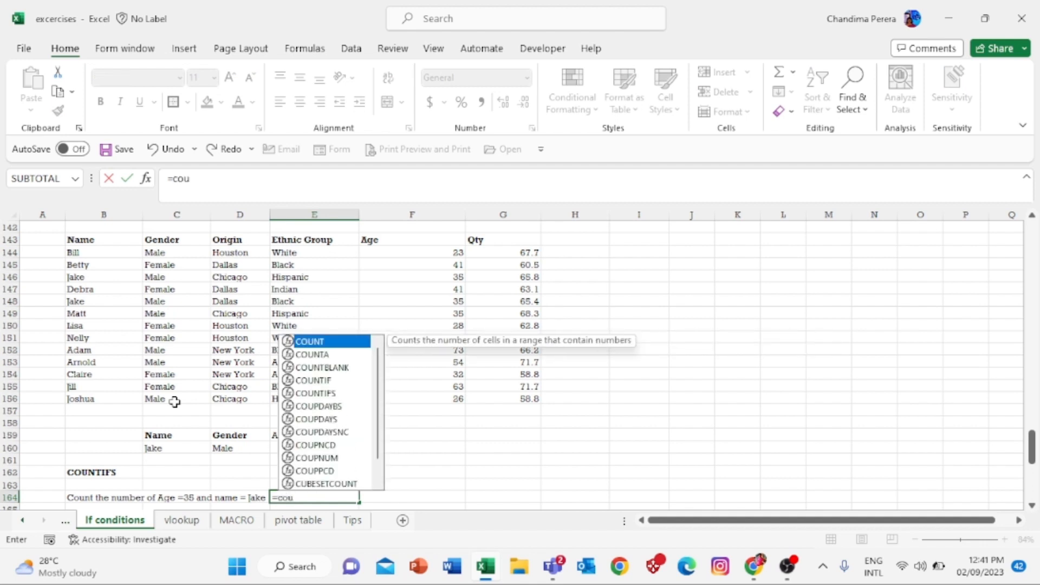
pyautogui.write('ntifs')
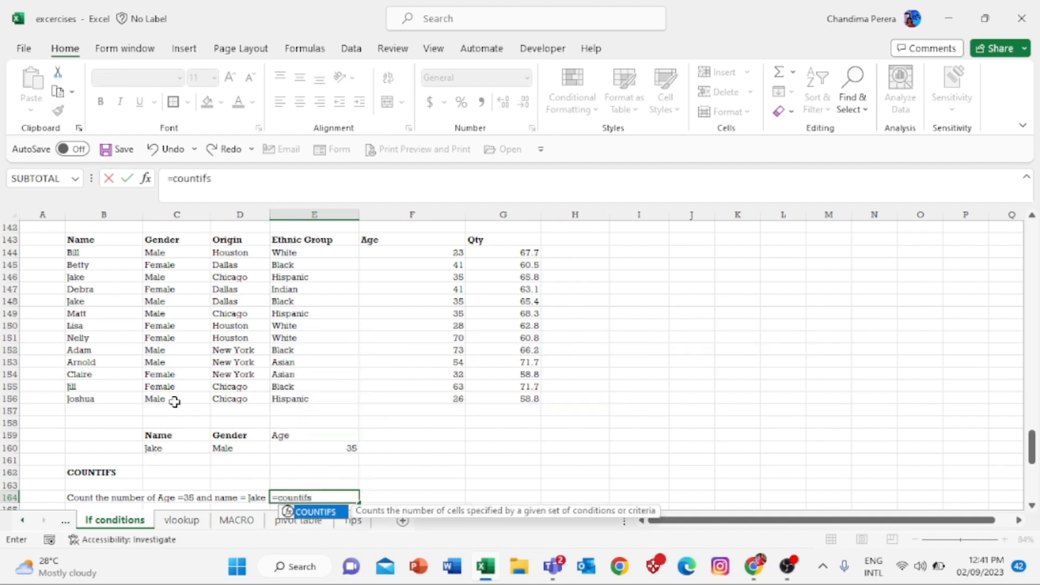
pyautogui.write('(')
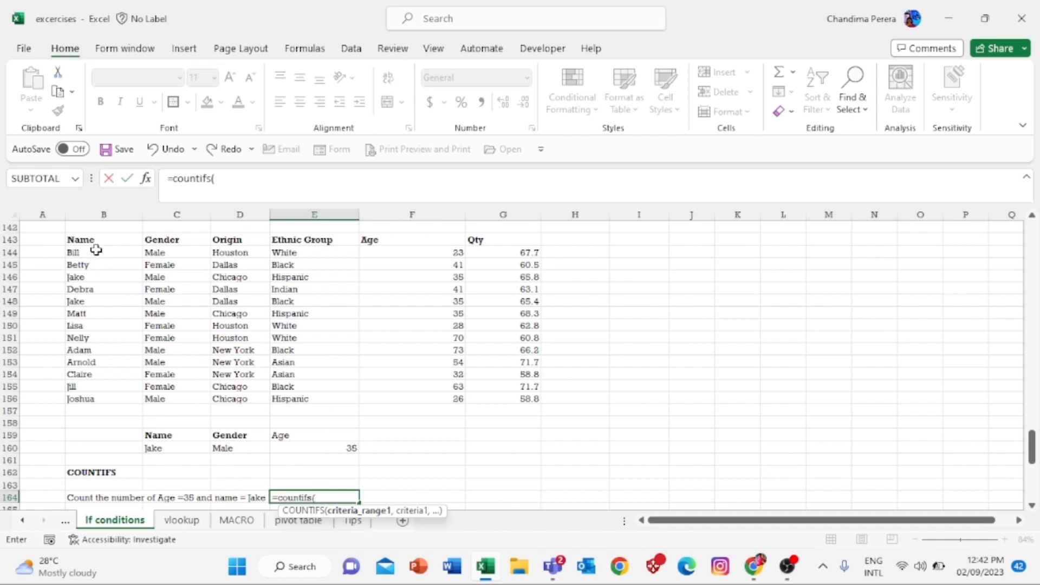
pyautogui.moveTo(93, 250); pyautogui.dragTo(107, 399)
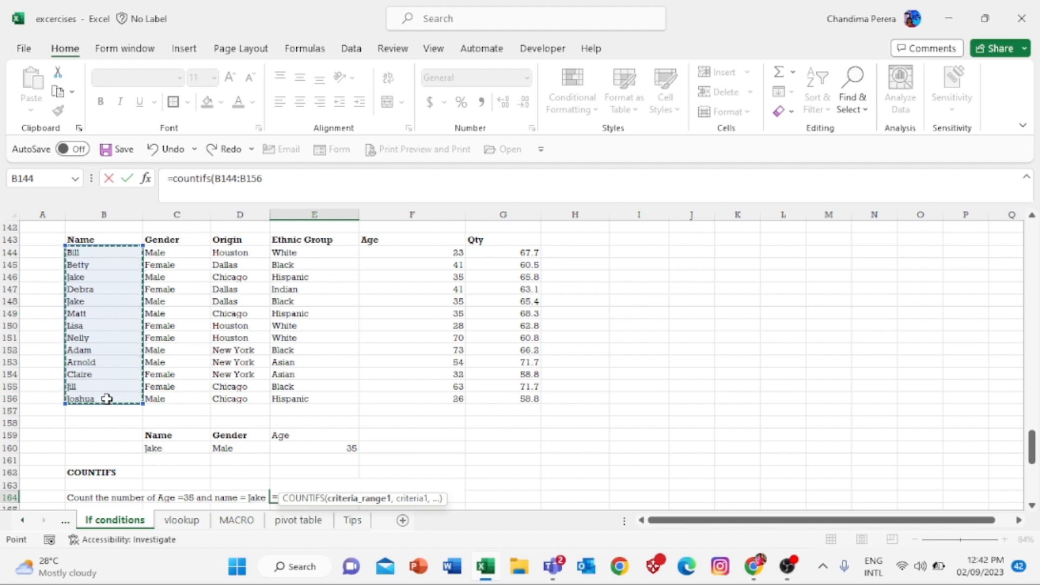
pyautogui.write(',')
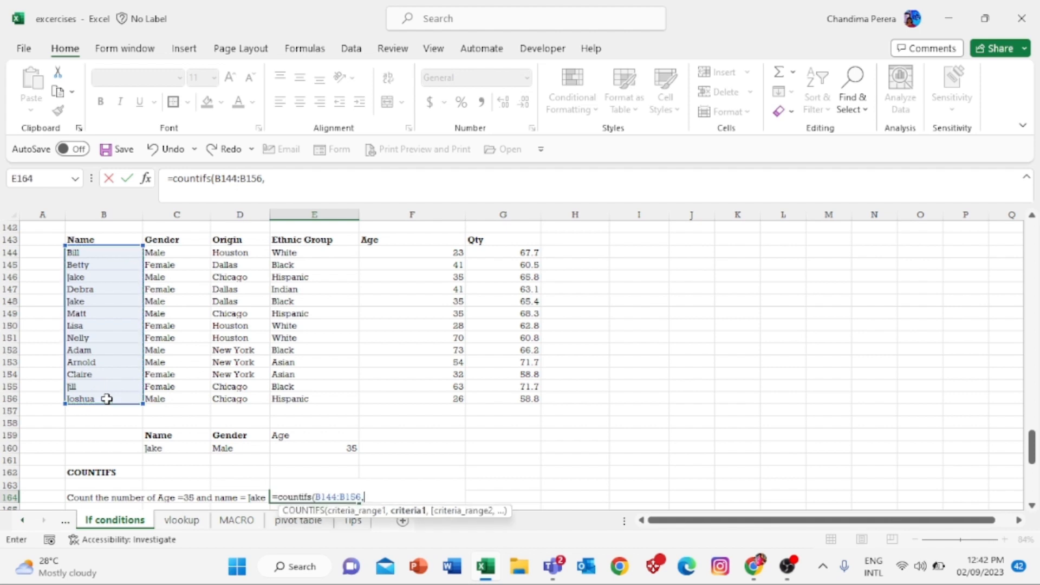
pyautogui.click(165, 449)
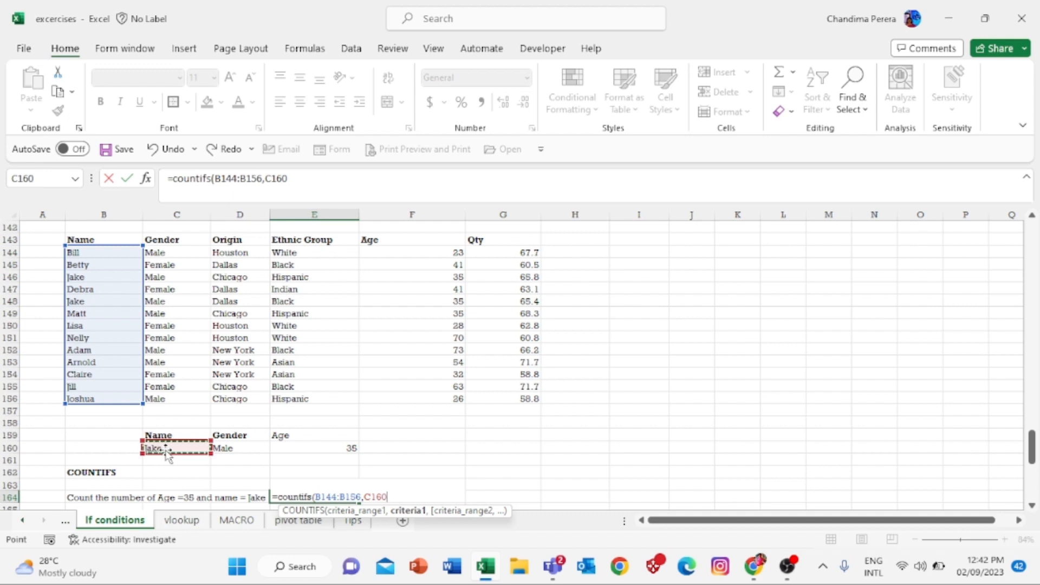
pyautogui.write(',')
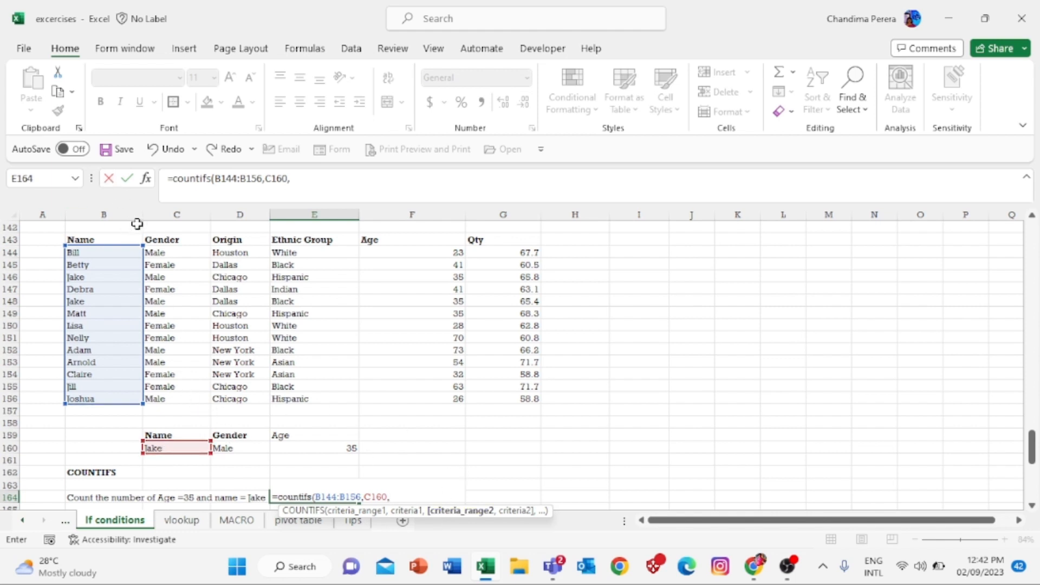
# - Add C144:C156 with D160 and the Age range F144:F156, closing the formula to return 2
pyautogui.moveTo(163, 254); pyautogui.dragTo(179, 400)
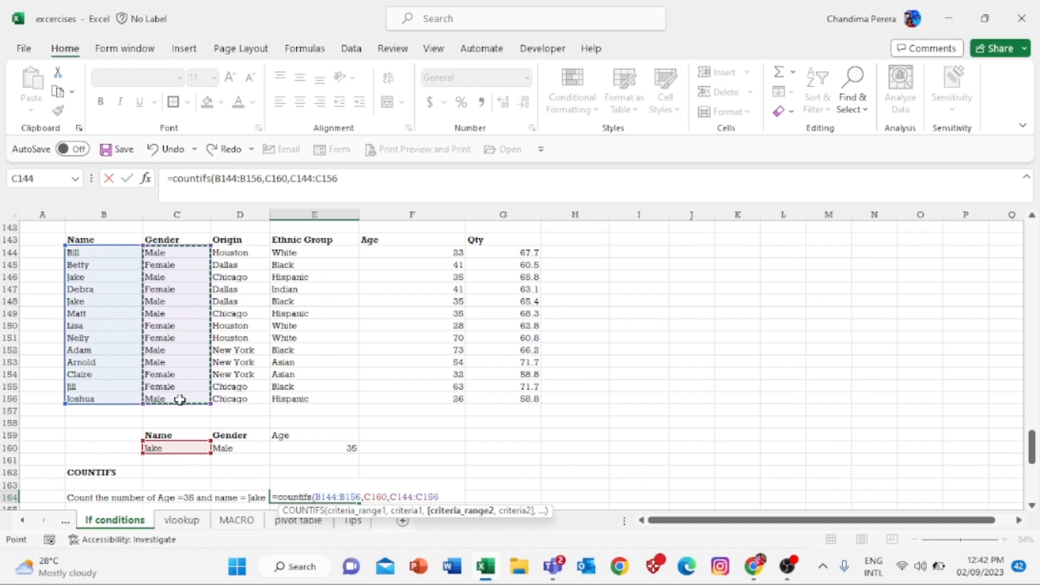
pyautogui.write(',')
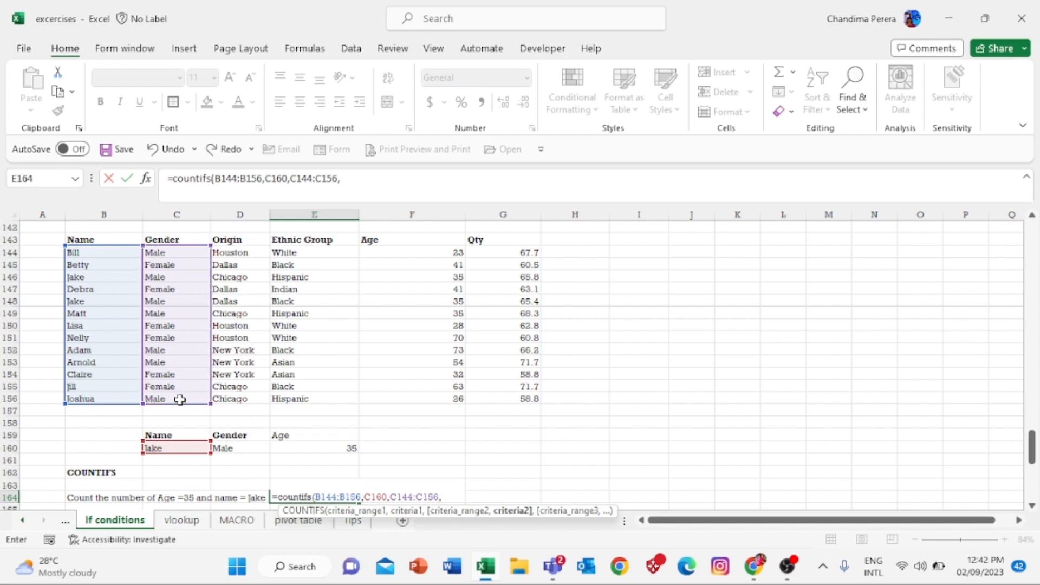
pyautogui.click(241, 446)
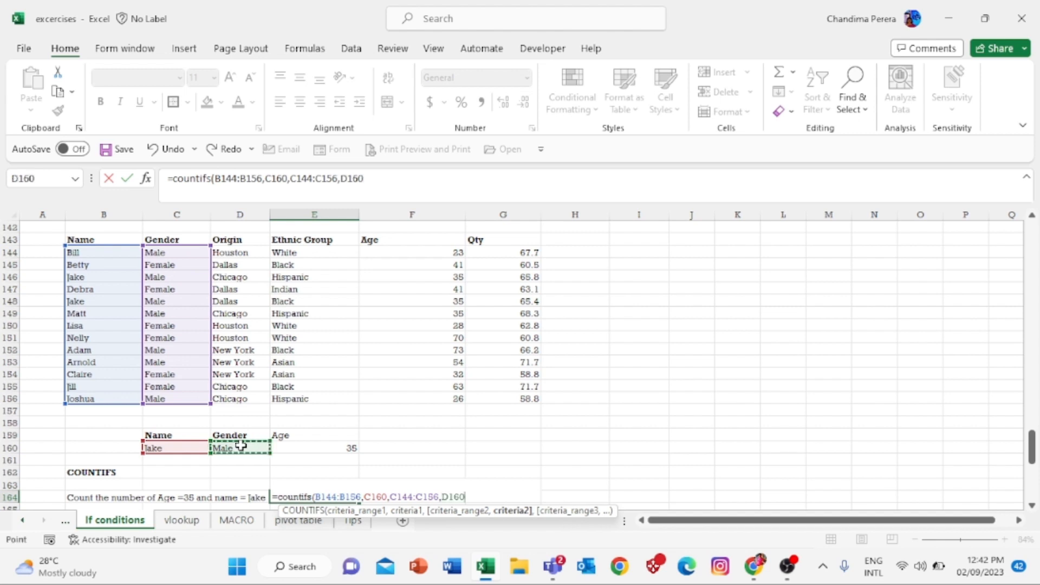
pyautogui.write(',')
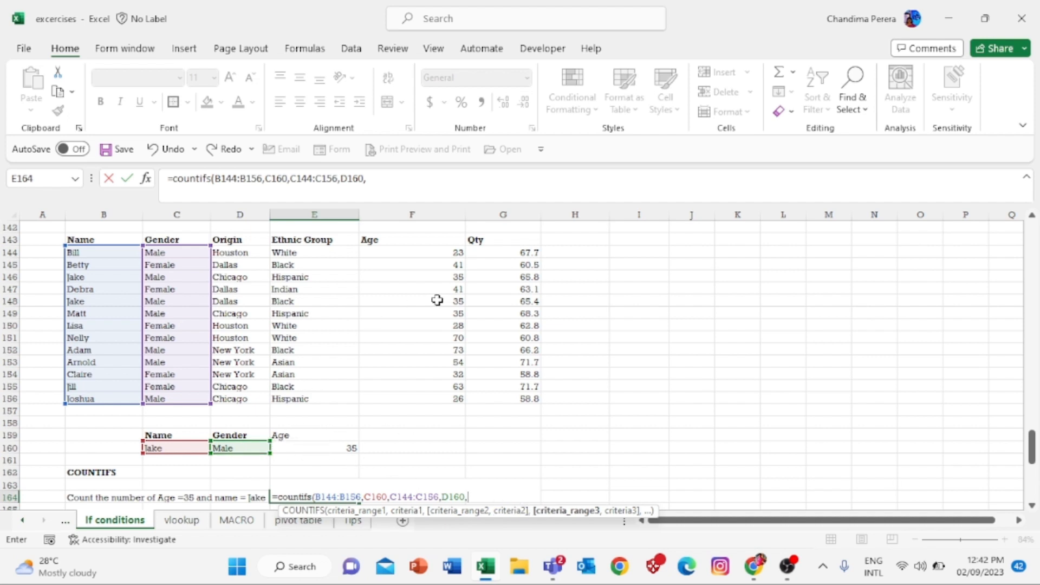
pyautogui.click(449, 253)
pyautogui.moveTo(449, 252); pyautogui.dragTo(441, 399)
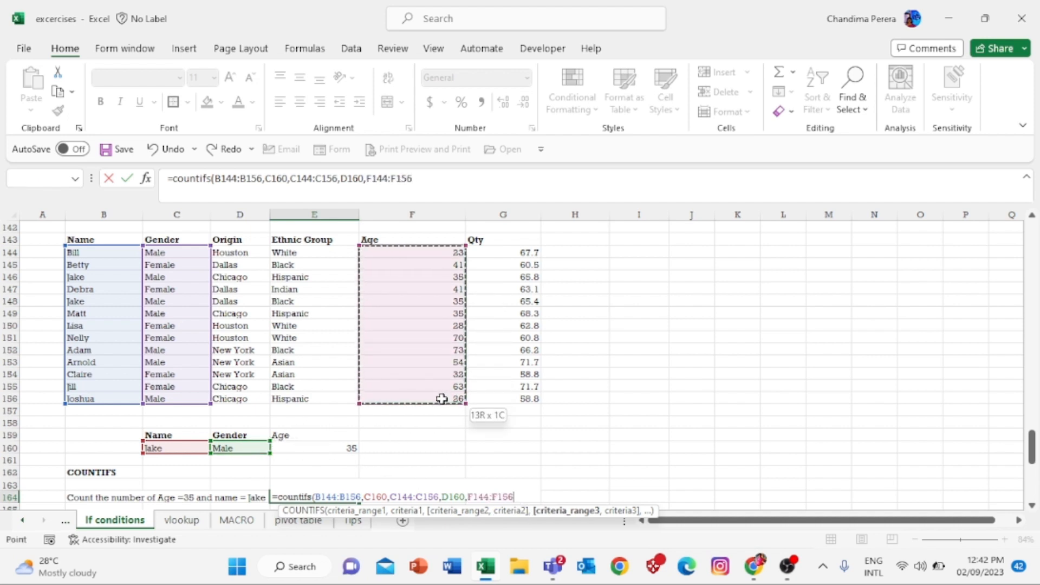
pyautogui.write(',')
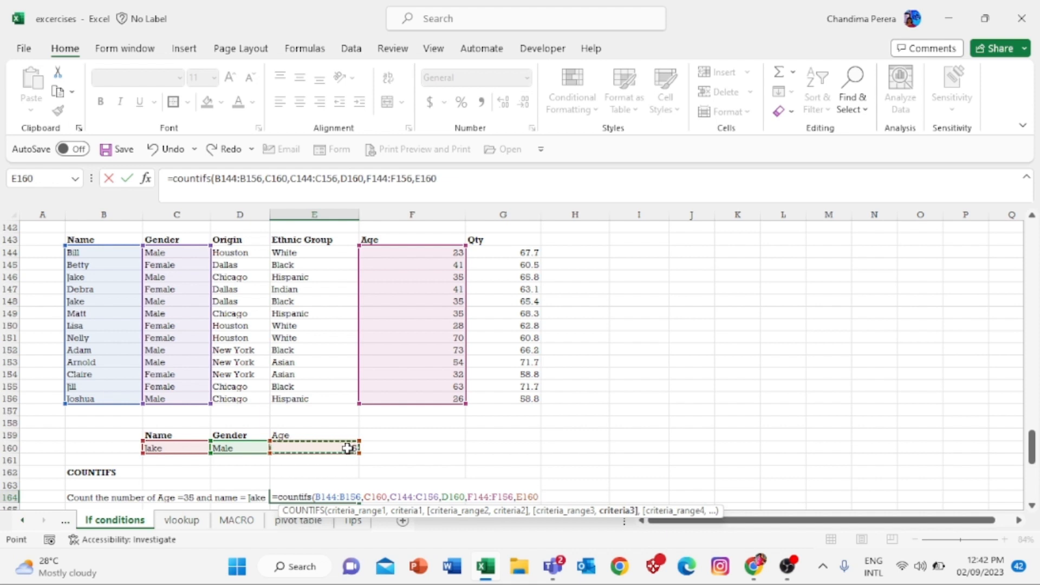
pyautogui.write(')')
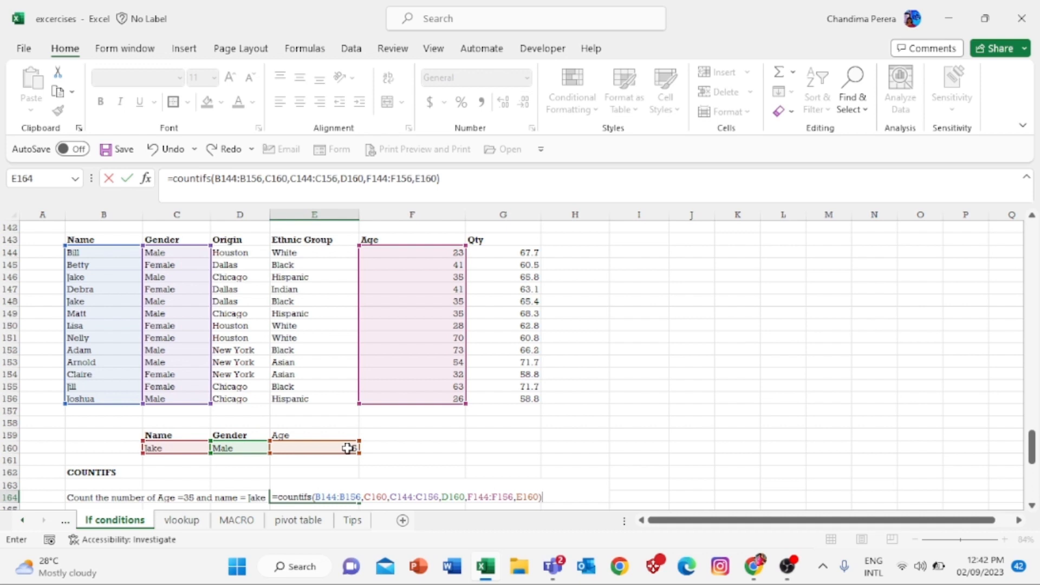
pyautogui.press('Return')
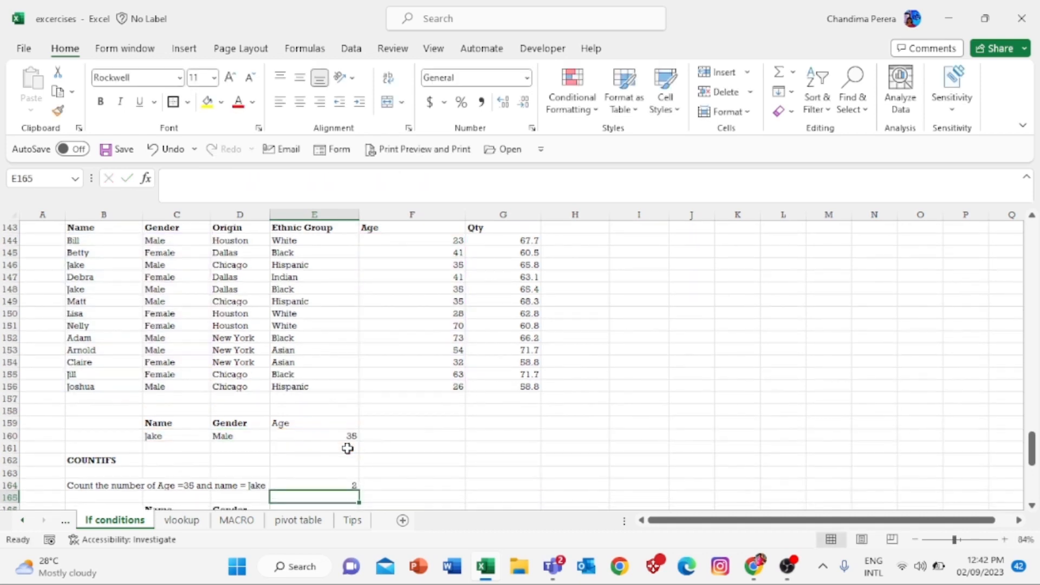
pyautogui.press('Up')
pyautogui.press('Down')
pyautogui.press('Down')
pyautogui.press('Up')
pyautogui.press('Up')
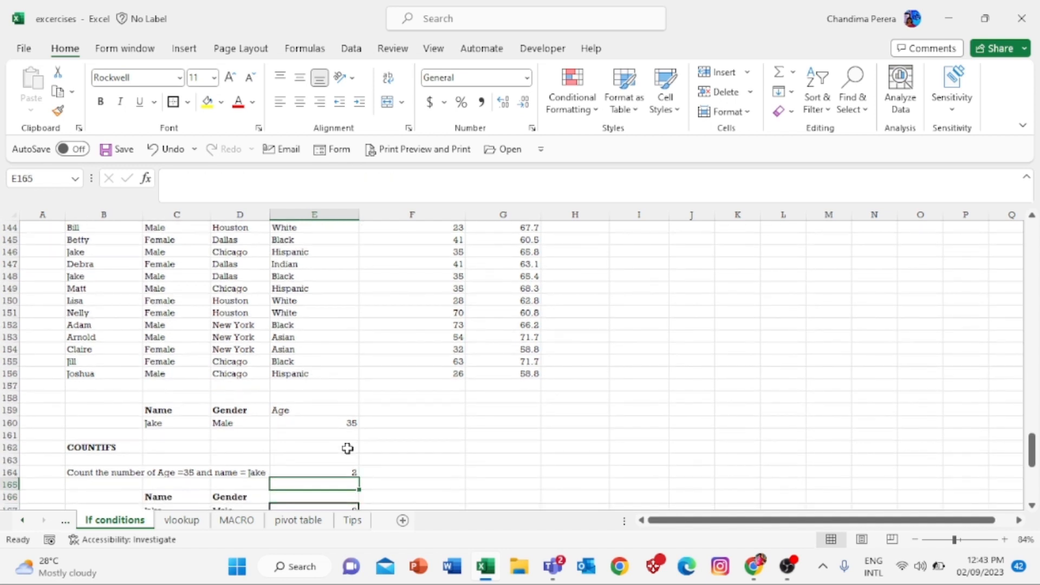
pyautogui.press('Up')
pyautogui.press('Up')
pyautogui.press('Up')
pyautogui.press('Up')
pyautogui.press('Up')
pyautogui.press('Up')
pyautogui.press('Up')
pyautogui.press('Up')
pyautogui.press('Up')
pyautogui.press('Up')
pyautogui.press('Up')
pyautogui.press('Up')
pyautogui.press('Up')
pyautogui.press('Up')
pyautogui.press('Up')
pyautogui.press('Up')
pyautogui.press('Up')
pyautogui.press('Up')
pyautogui.press('Up')
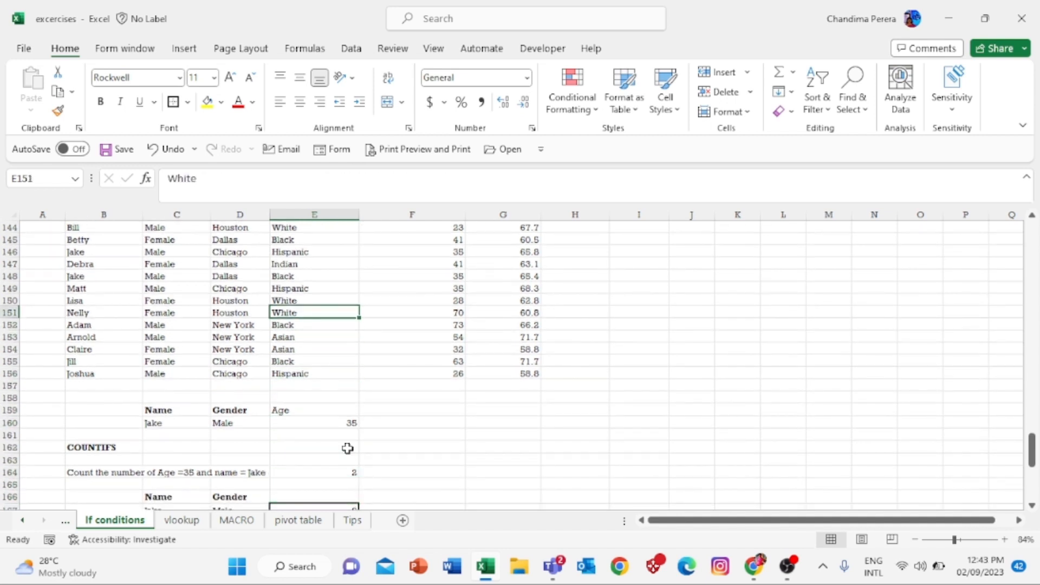
pyautogui.press('Up')
pyautogui.press('Up')
pyautogui.press('Up')
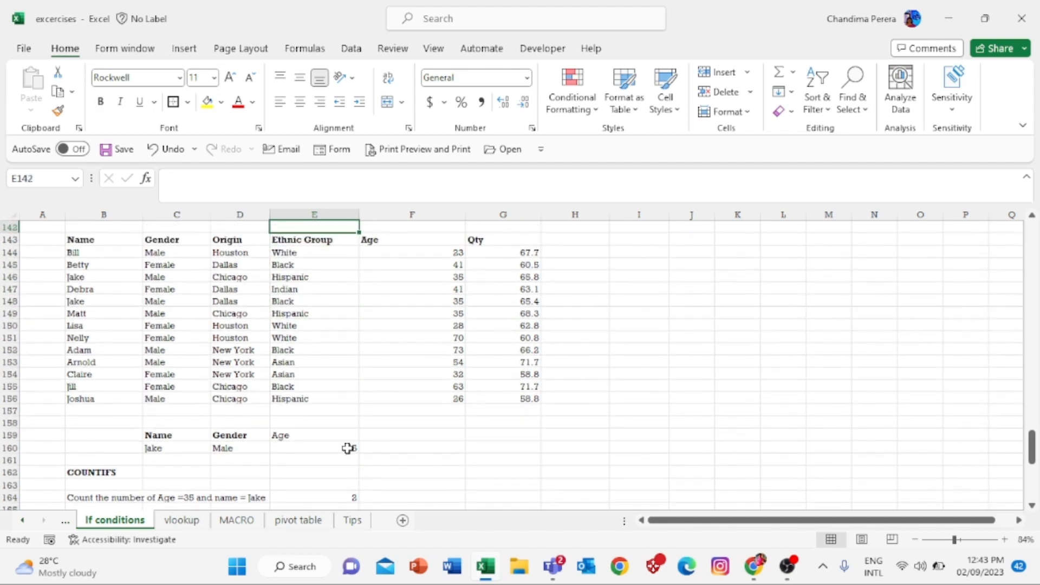
pyautogui.press('Left')
pyautogui.press('Left')
pyautogui.press('Left')
pyautogui.press('Left')
pyautogui.press('Down')
pyautogui.press('Right')
pyautogui.press('Right')
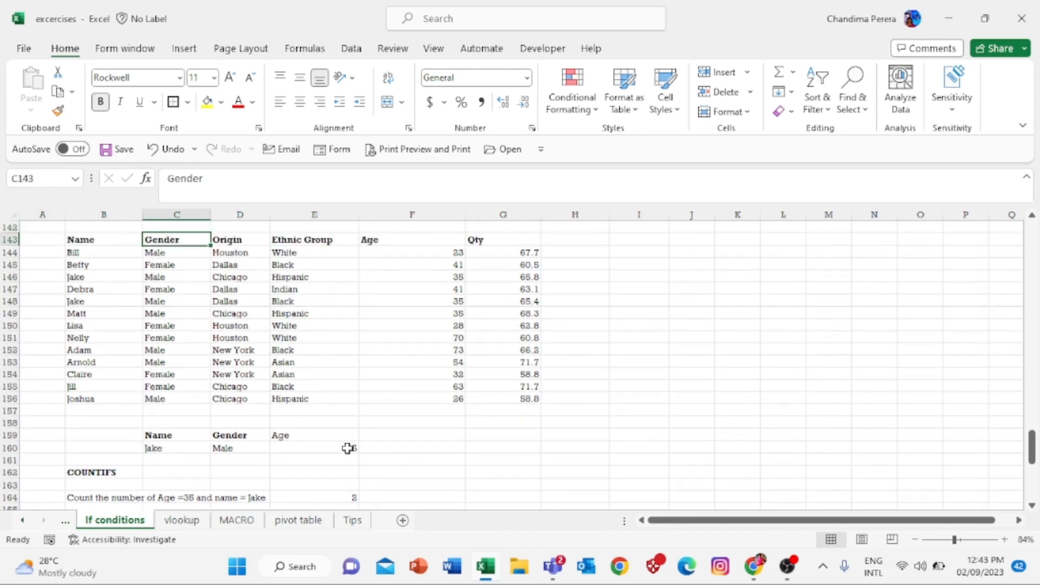
pyautogui.press('Down')
pyautogui.press('Left')
pyautogui.press('Down')
pyautogui.press('Down')
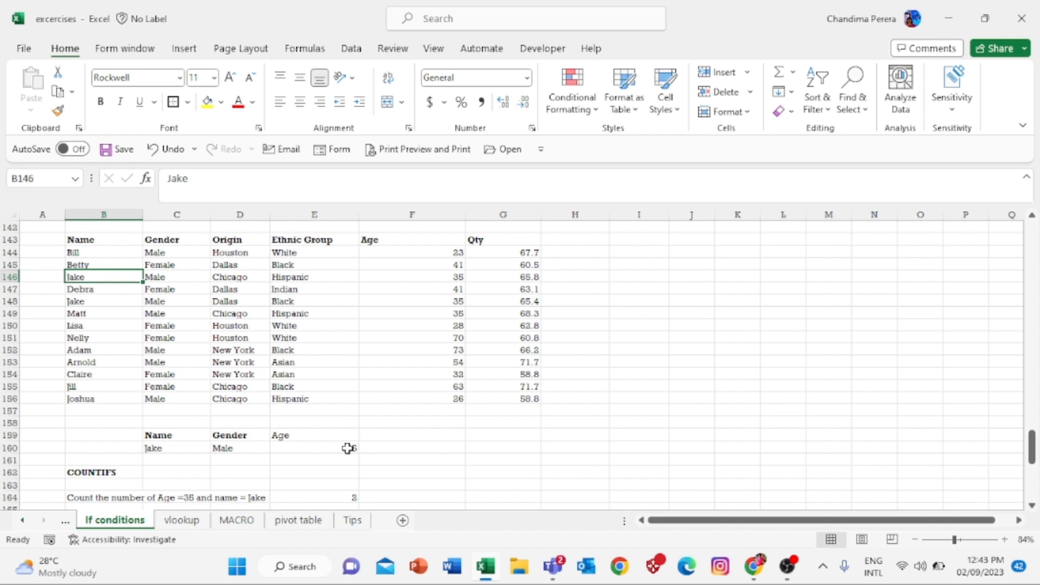
pyautogui.press('Right')
pyautogui.press('Right')
pyautogui.press('Right')
pyautogui.press('Right')
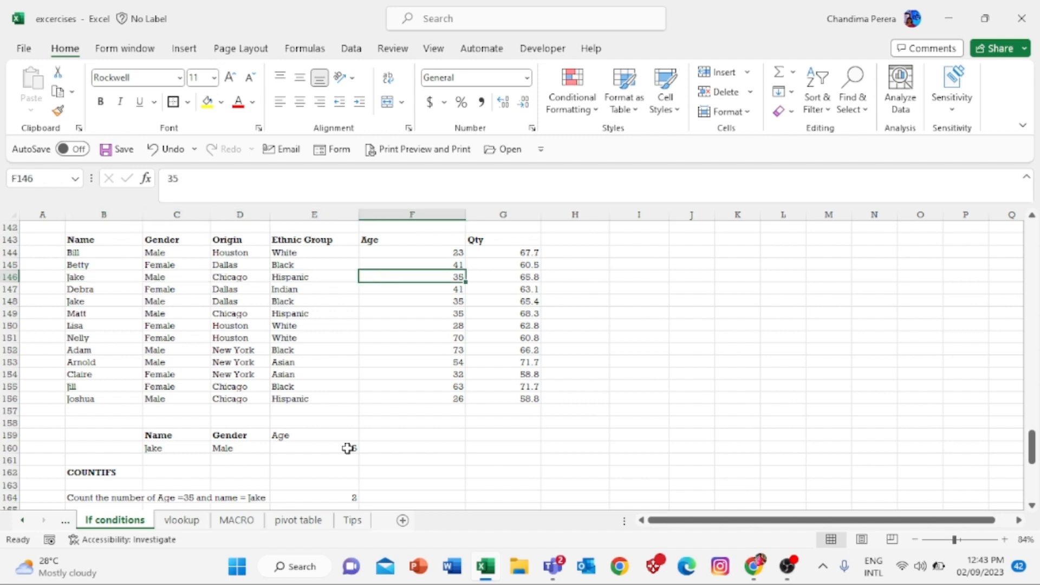
pyautogui.press('Right')
pyautogui.press('Left')
pyautogui.press('Left')
pyautogui.press('Left')
pyautogui.press('Left')
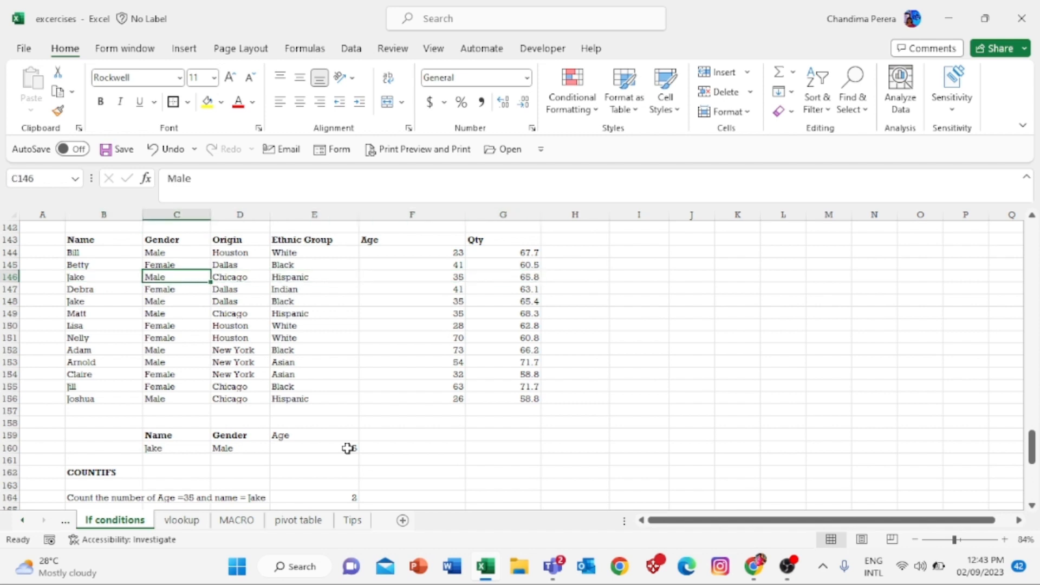
pyautogui.press('Left')
pyautogui.press('Down')
pyautogui.press('Down')
pyautogui.press('Down')
pyautogui.press('Down')
pyautogui.press('Down')
pyautogui.press('Down')
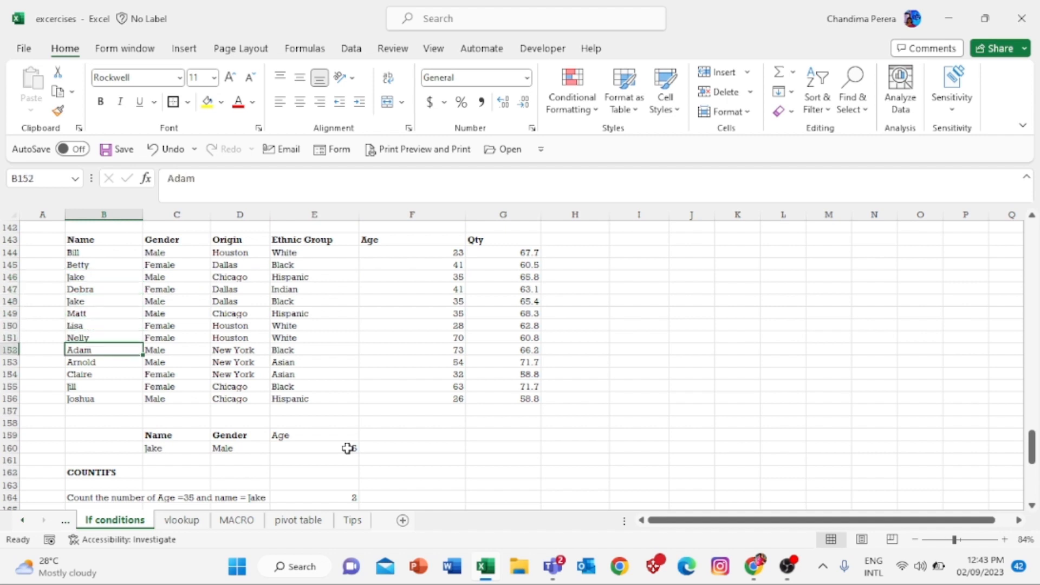
pyautogui.press('Up')
pyautogui.press('Up')
pyautogui.press('Up')
pyautogui.press('Up')
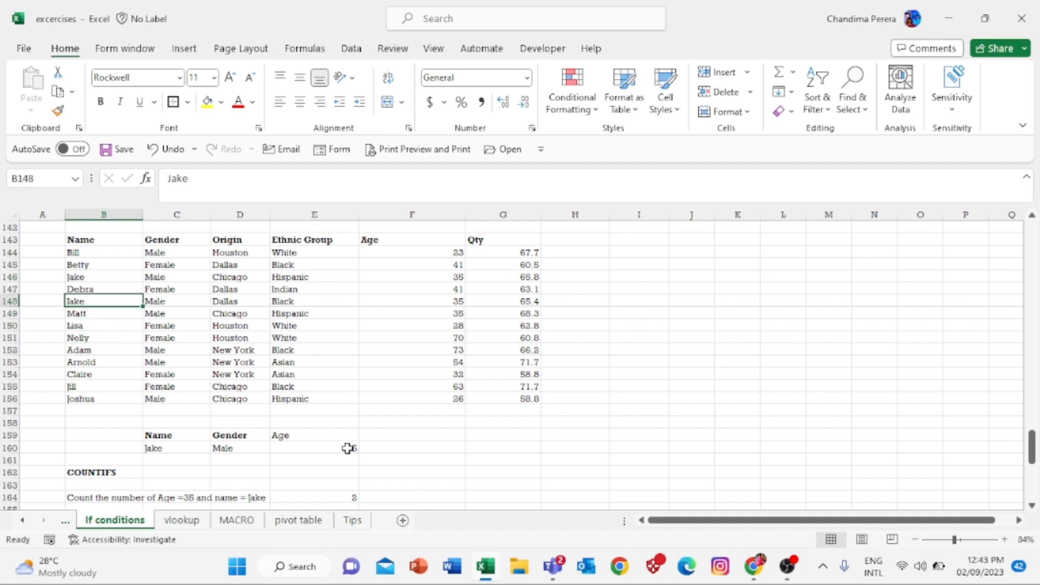
pyautogui.press('Right')
pyautogui.press('Right')
pyautogui.press('Right')
pyautogui.press('Right')
pyautogui.press('Right')
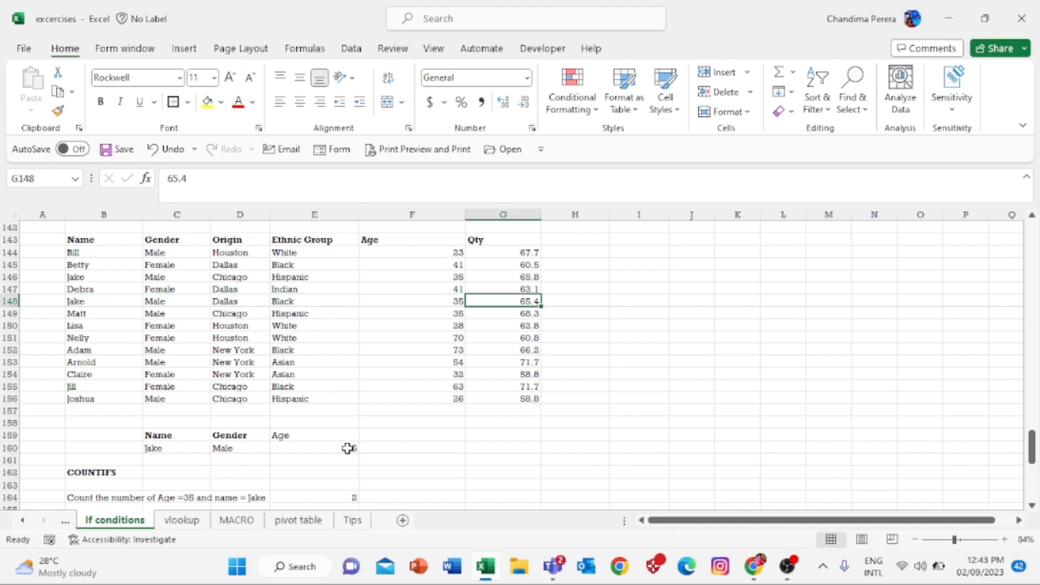
pyautogui.press('Left')
pyautogui.press('Up')
pyautogui.press('Up')
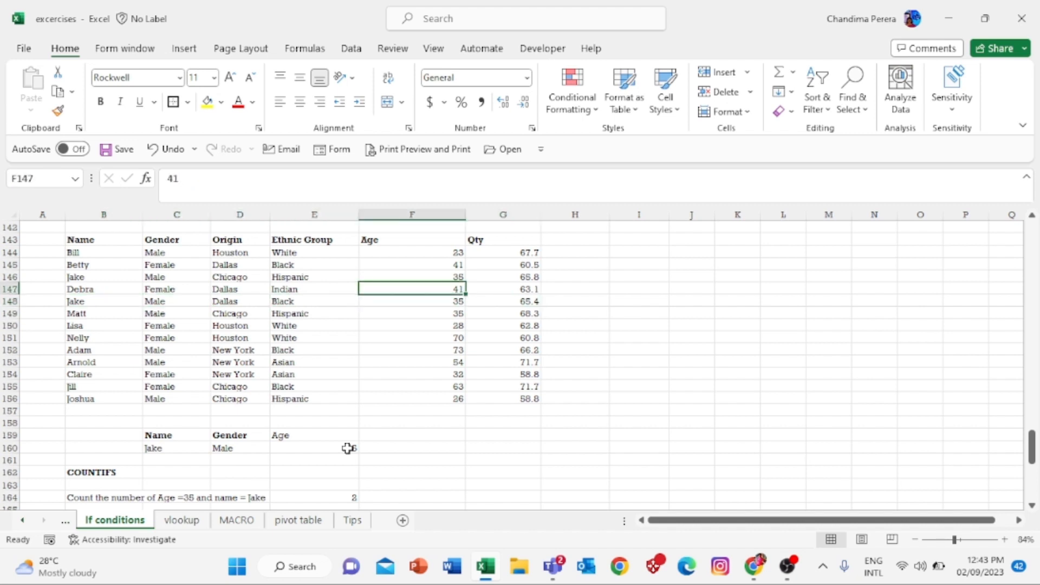
pyautogui.press('Down')
pyautogui.press('Down')
pyautogui.press('Down')
pyautogui.press('Down')
pyautogui.press('Down')
pyautogui.press('Down')
pyautogui.press('Down')
pyautogui.press('Down')
pyautogui.press('Down')
pyautogui.press('Down')
pyautogui.press('Down')
pyautogui.press('Down')
pyautogui.press('Down')
pyautogui.press('Down')
pyautogui.press('Down')
pyautogui.press('Down')
pyautogui.press('Down')
pyautogui.press('Down')
pyautogui.press('Down')
pyautogui.press('Down')
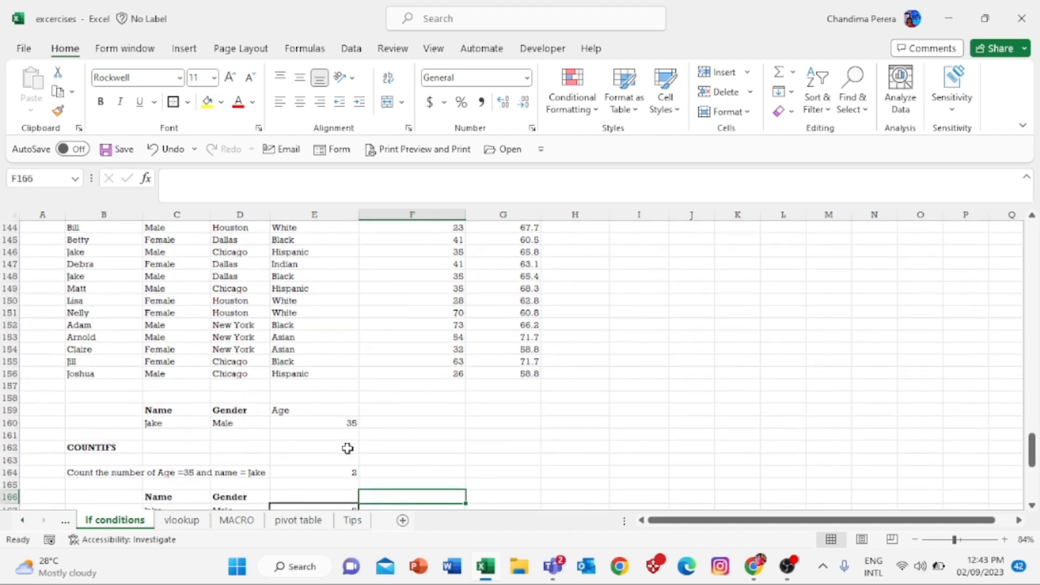
pyautogui.click(351, 471)
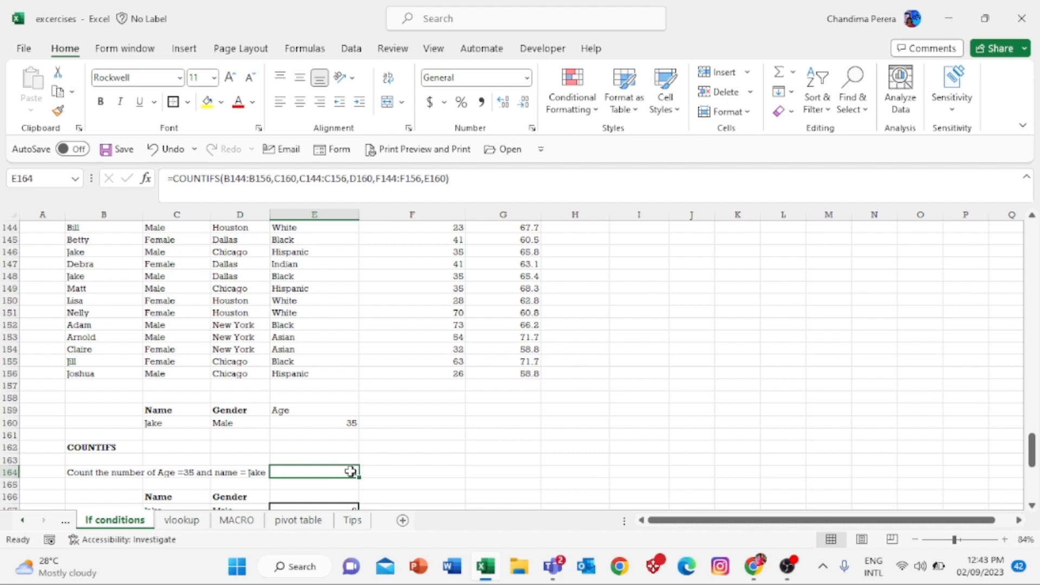
pyautogui.press('Down')
pyautogui.press('Down')
pyautogui.press('Down')
pyautogui.press('Down')
pyautogui.press('Down')
pyautogui.press('Down')
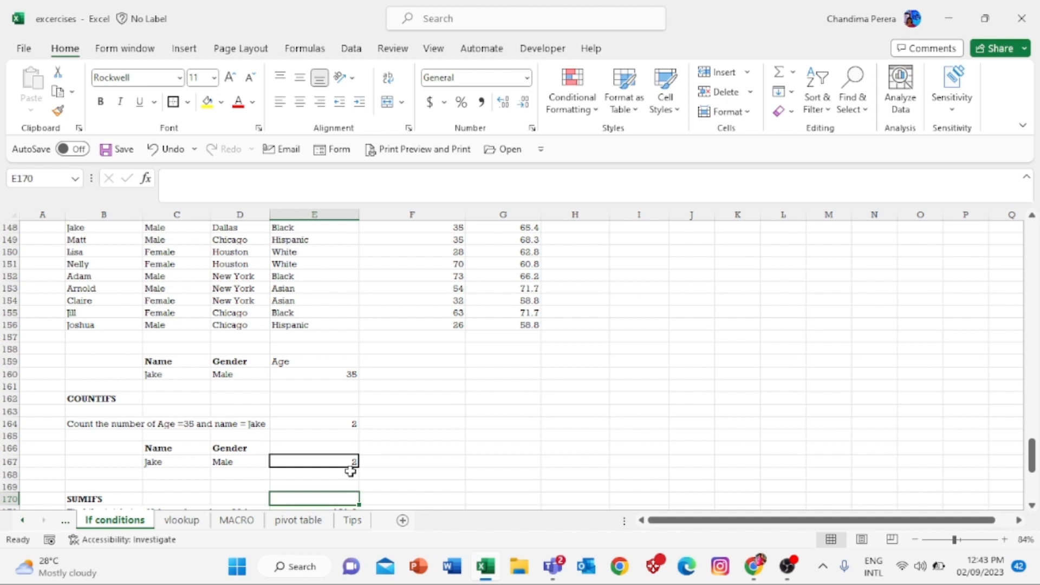
# - Delete the SUMIFS formula from E171, leaving the Jake/Male total-qty question in B171 unanswered
pyautogui.press('Down')
pyautogui.press('Down')
pyautogui.press('Down')
pyautogui.press('Down')
pyautogui.press('Down')
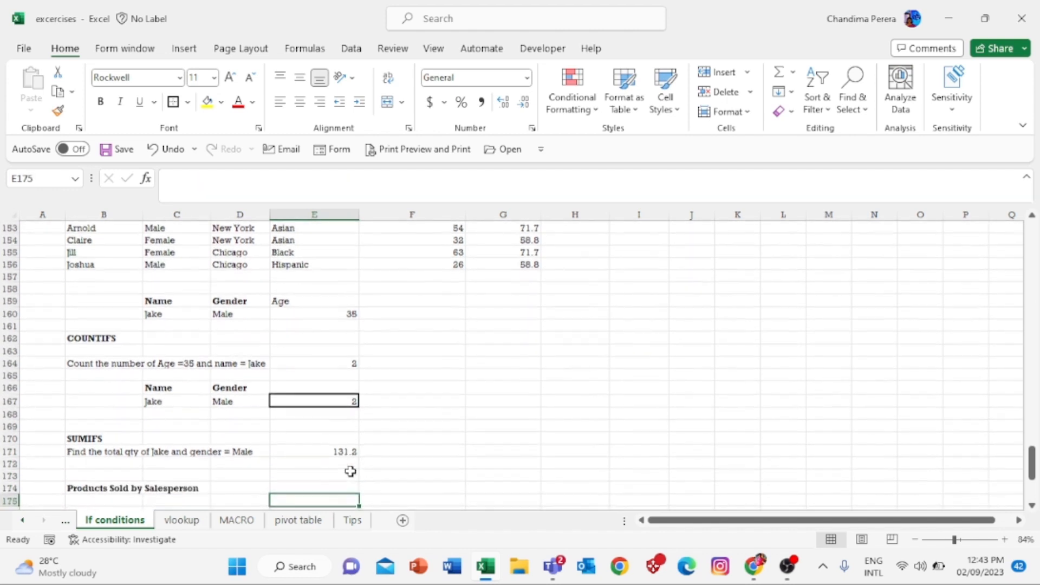
pyautogui.press('Up')
pyautogui.press('Up')
pyautogui.press('Up')
pyautogui.press('Up')
pyautogui.press('Left')
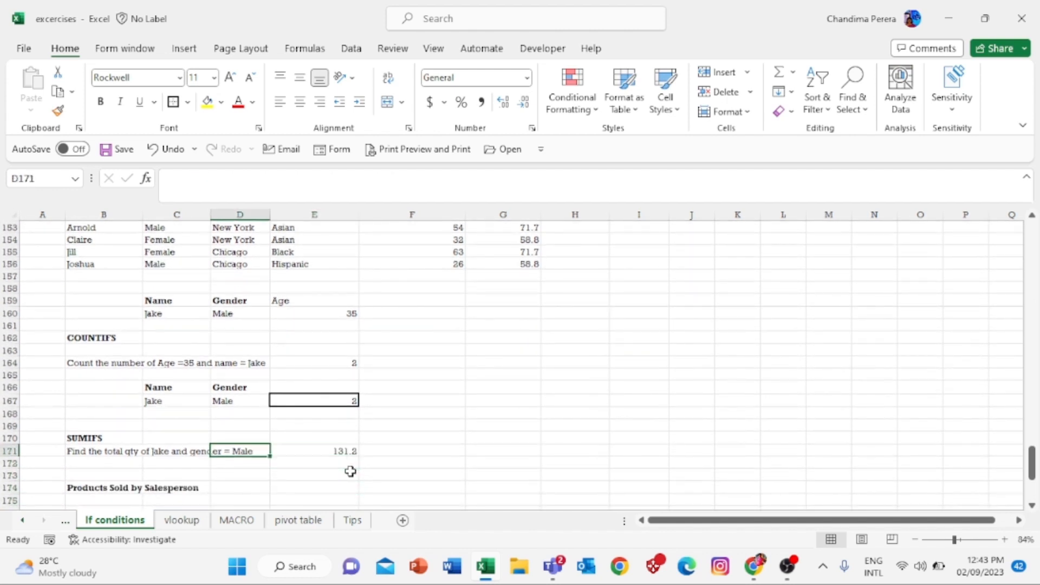
pyautogui.press('Left')
pyautogui.press('Left')
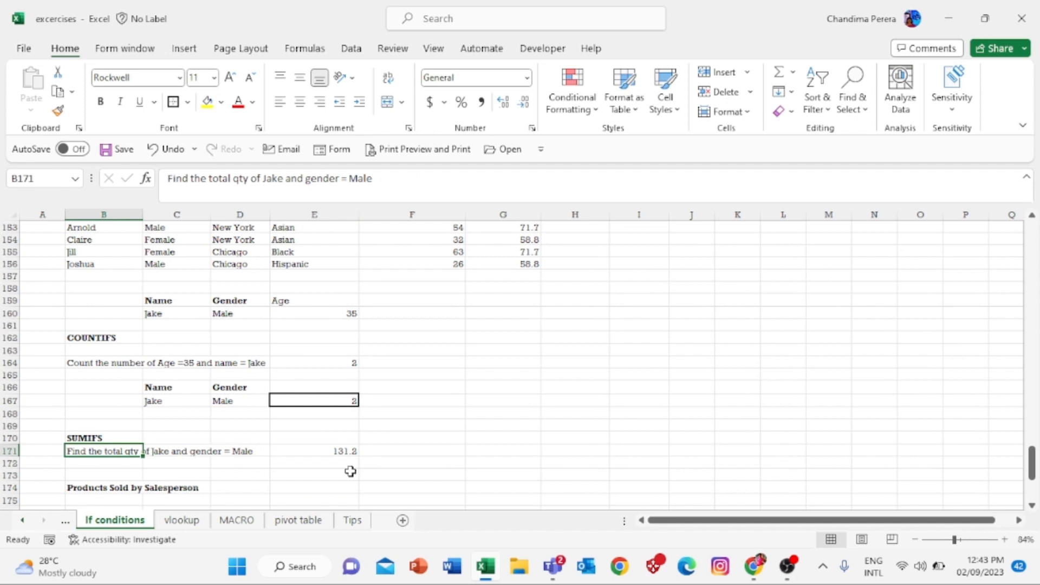
pyautogui.press('Right')
pyautogui.press('Right')
pyautogui.press('Right')
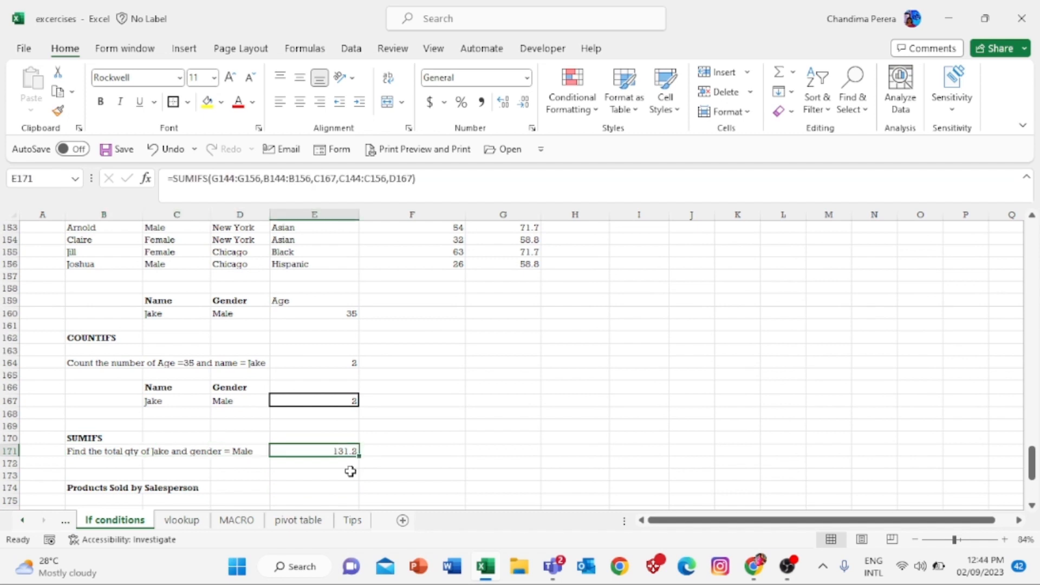
pyautogui.press('Delete')
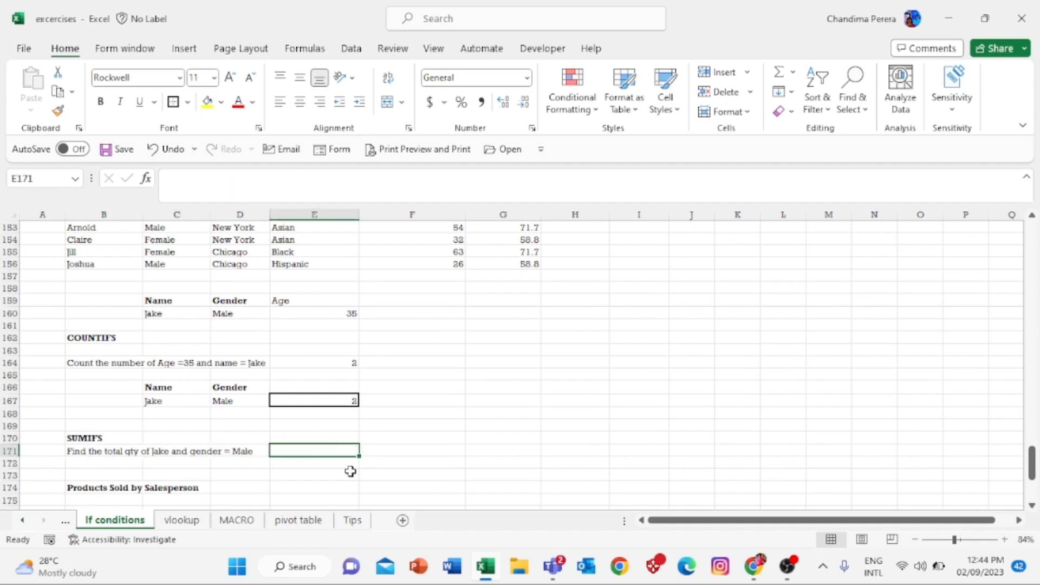
pyautogui.press('Left')
pyautogui.press('Left')
pyautogui.press('Left')
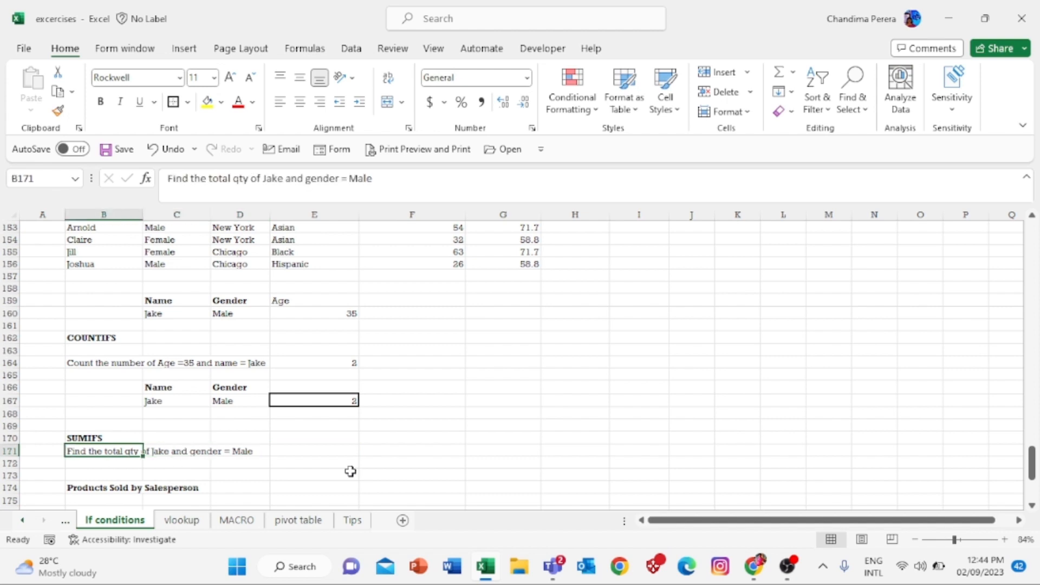
pyautogui.press('Right')
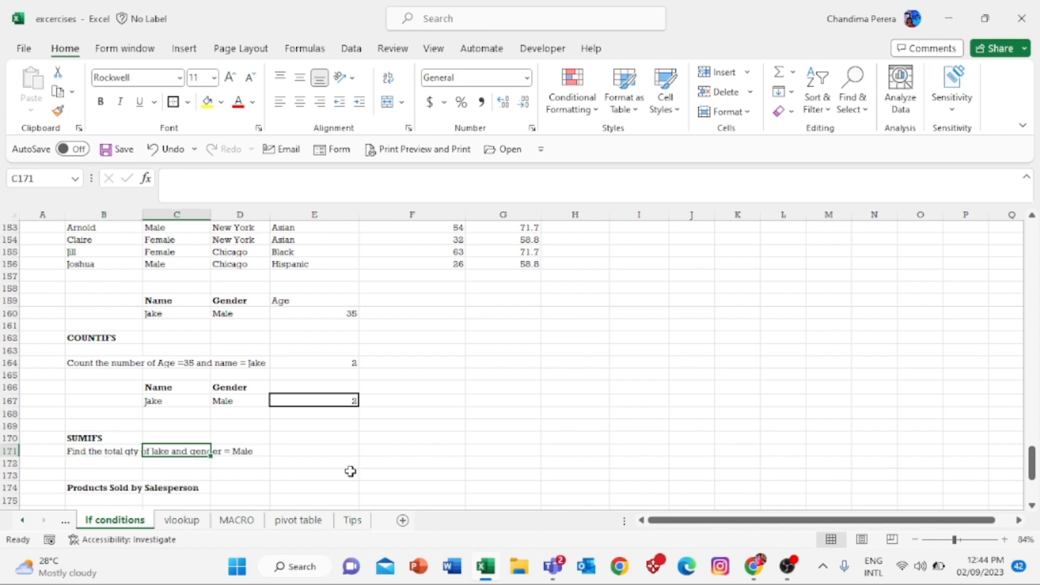
pyautogui.press('Right')
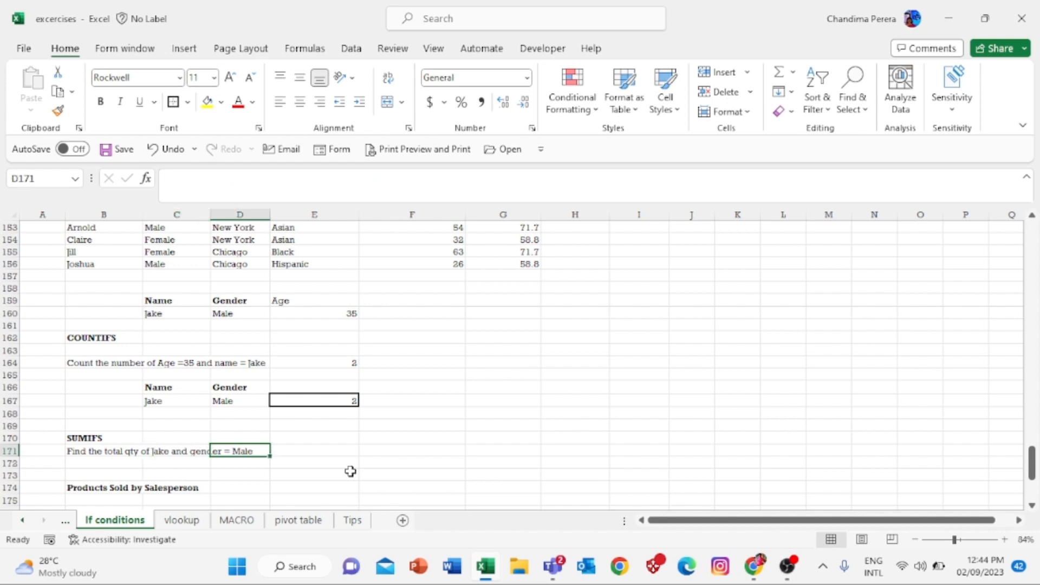
pyautogui.press('Right')
pyautogui.press('Left')
pyautogui.press('Left')
pyautogui.press('Left')
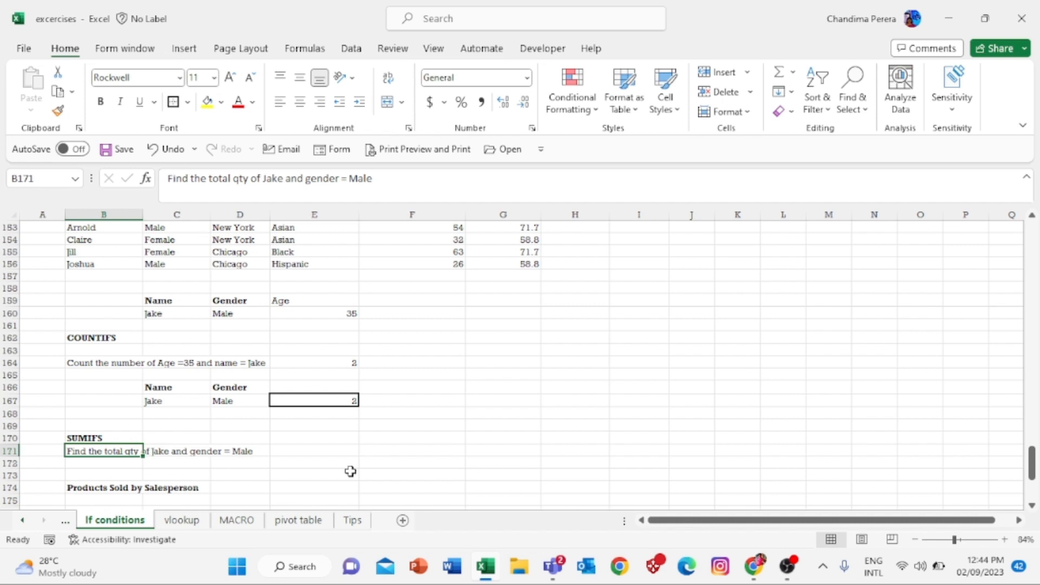
pyautogui.press('Right')
pyautogui.press('Right')
pyautogui.press('Right')
pyautogui.press('Right')
pyautogui.press('Right')
pyautogui.press('Right')
pyautogui.press('Right')
pyautogui.press('Right')
pyautogui.press('Right')
pyautogui.press('Down')
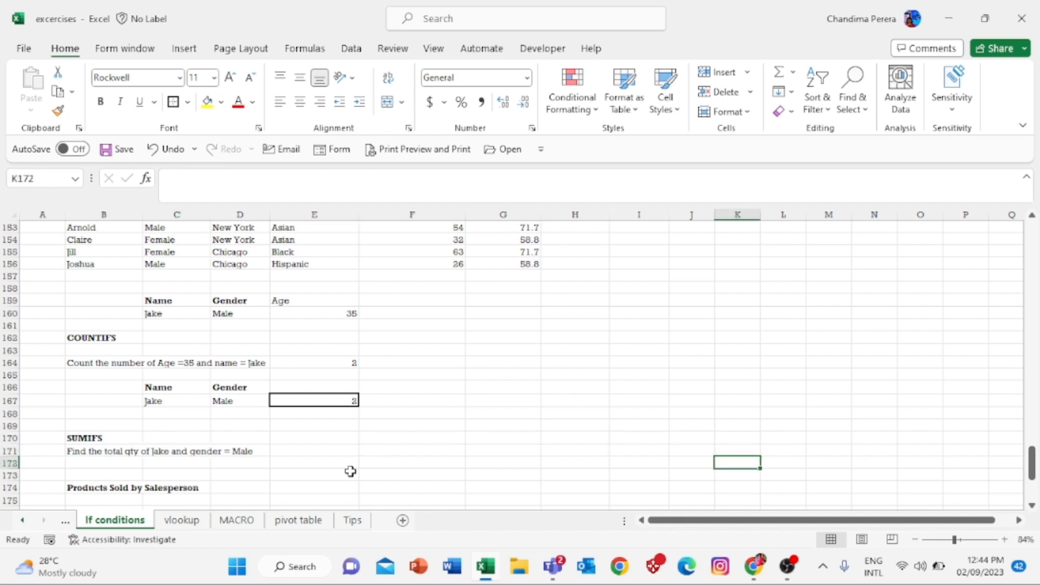
pyautogui.press('Left')
pyautogui.press('Left')
pyautogui.press('Left')
pyautogui.press('Left')
pyautogui.press('Left')
pyautogui.press('Left')
pyautogui.press('Up')
pyautogui.press('Up')
pyautogui.press('Up')
pyautogui.press('Up')
pyautogui.press('Up')
pyautogui.press('Up')
pyautogui.press('Up')
pyautogui.press('Up')
pyautogui.press('Up')
pyautogui.press('Up')
pyautogui.press('Up')
pyautogui.press('Up')
pyautogui.press('Up')
pyautogui.press('Up')
pyautogui.press('Up')
pyautogui.press('Up')
pyautogui.press('Up')
pyautogui.press('Up')
pyautogui.press('Up')
pyautogui.press('Up')
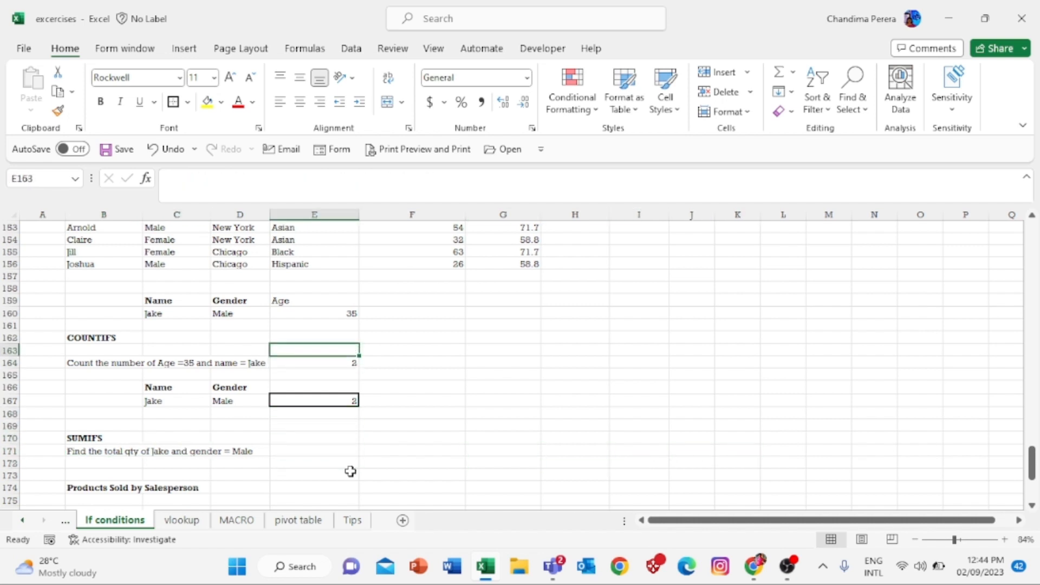
pyautogui.press('Up')
pyautogui.press('Up')
pyautogui.press('Up')
pyautogui.press('Up')
pyautogui.press('Up')
pyautogui.press('Up')
pyautogui.press('Right')
pyautogui.press('Right')
pyautogui.press('Down')
pyautogui.press('Down')
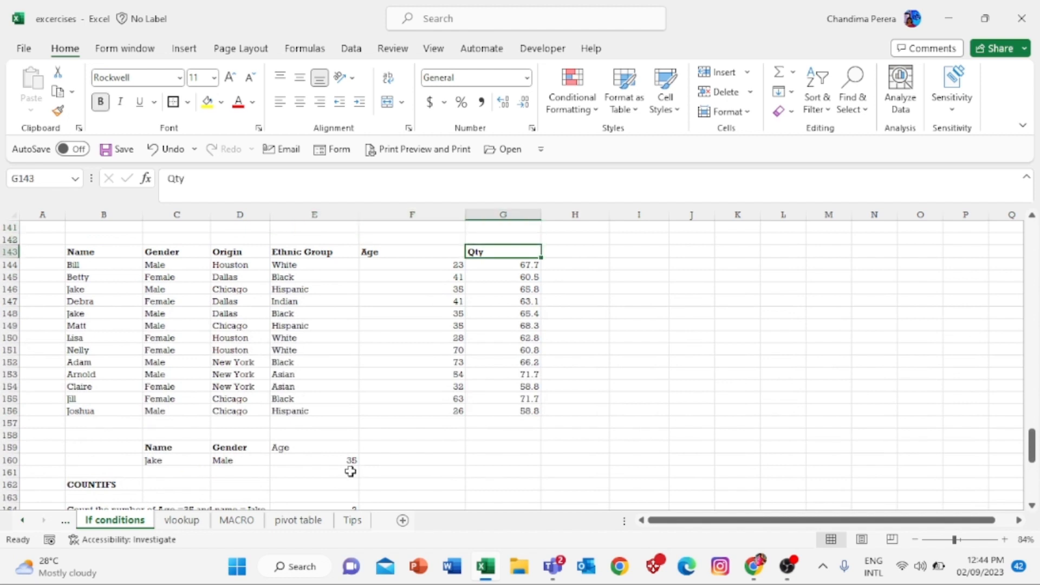
pyautogui.press('Down')
pyautogui.press('Down')
pyautogui.press('Down')
pyautogui.press('Down')
pyautogui.press('Down')
pyautogui.press('Down')
pyautogui.press('Left')
pyautogui.press('Left')
pyautogui.press('Left')
pyautogui.press('Left')
pyautogui.press('Left')
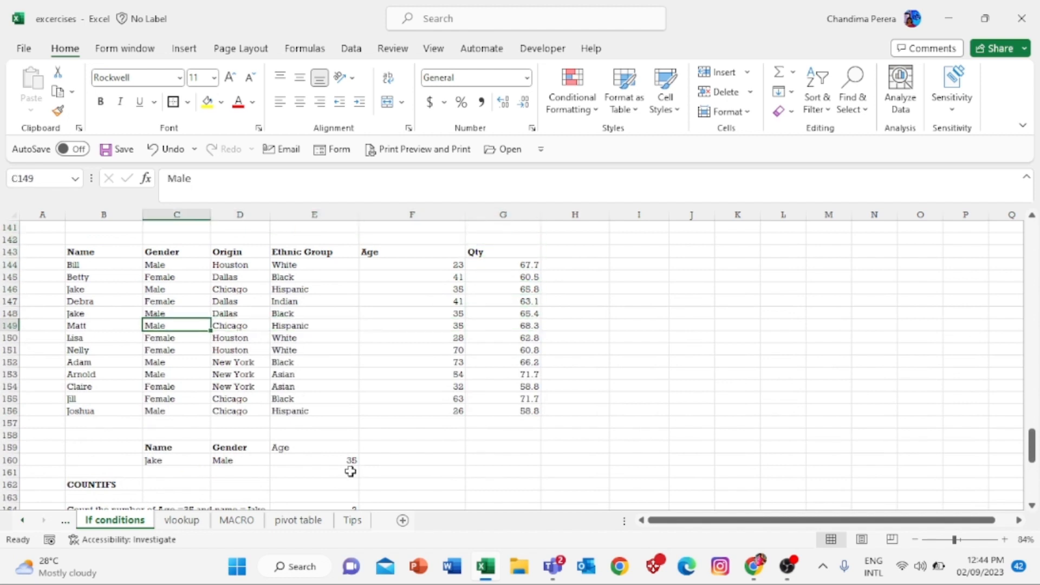
pyautogui.press('Right')
pyautogui.press('Right')
pyautogui.press('Left')
pyautogui.press('Down')
pyautogui.press('Down')
pyautogui.press('Down')
pyautogui.press('Down')
pyautogui.press('Down')
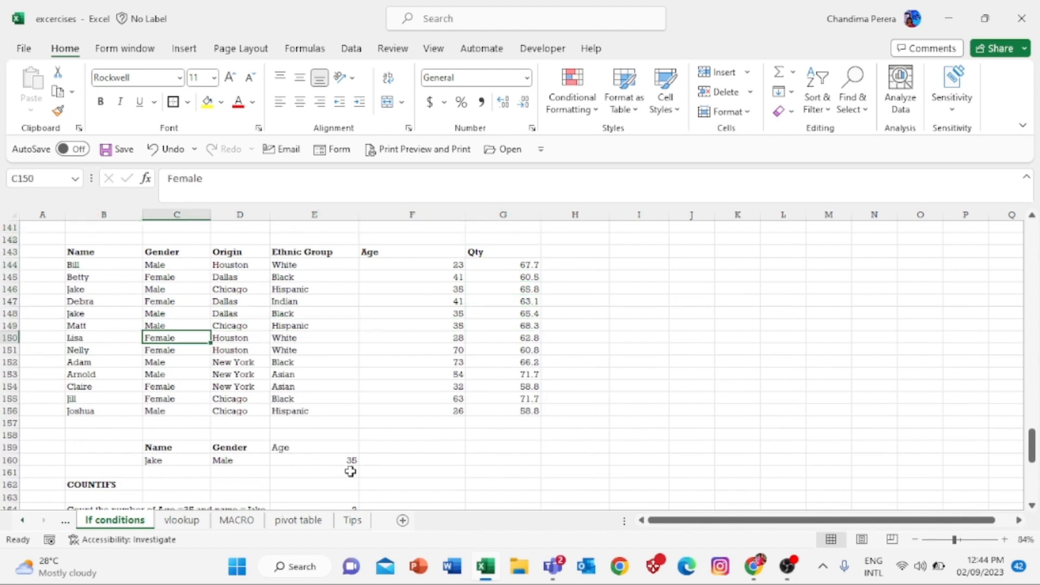
pyautogui.press('Down')
pyautogui.press('Down')
pyautogui.press('Down')
pyautogui.press('Down')
pyautogui.press('Down')
pyautogui.press('Down')
pyautogui.press('Down')
pyautogui.press('Down')
pyautogui.press('Down')
pyautogui.press('Down')
pyautogui.press('Down')
pyautogui.press('Down')
pyautogui.press('Down')
pyautogui.press('Down')
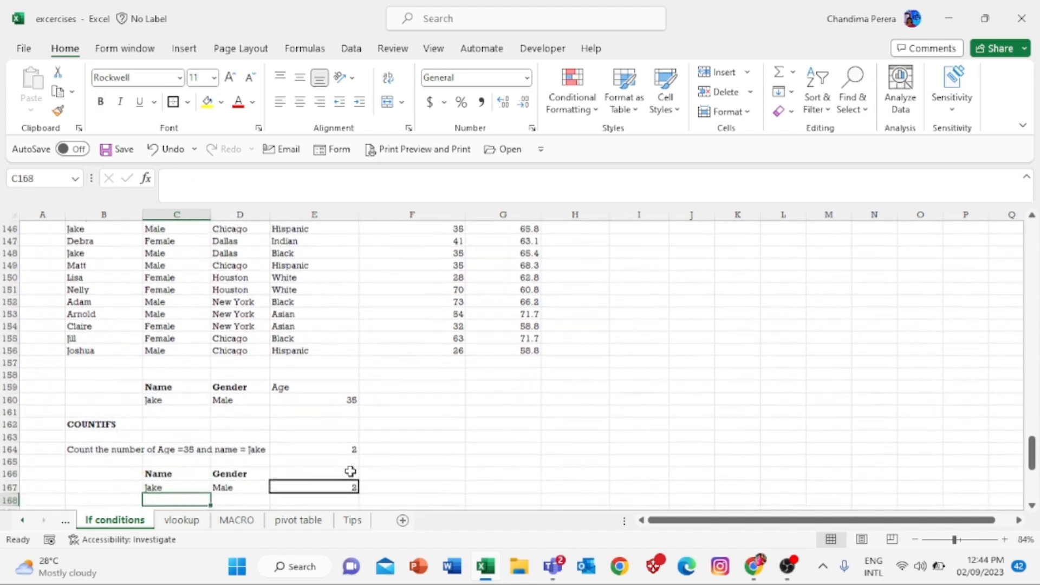
pyautogui.press('Up')
pyautogui.press('Right')
pyautogui.press('Right')
pyautogui.press('Right')
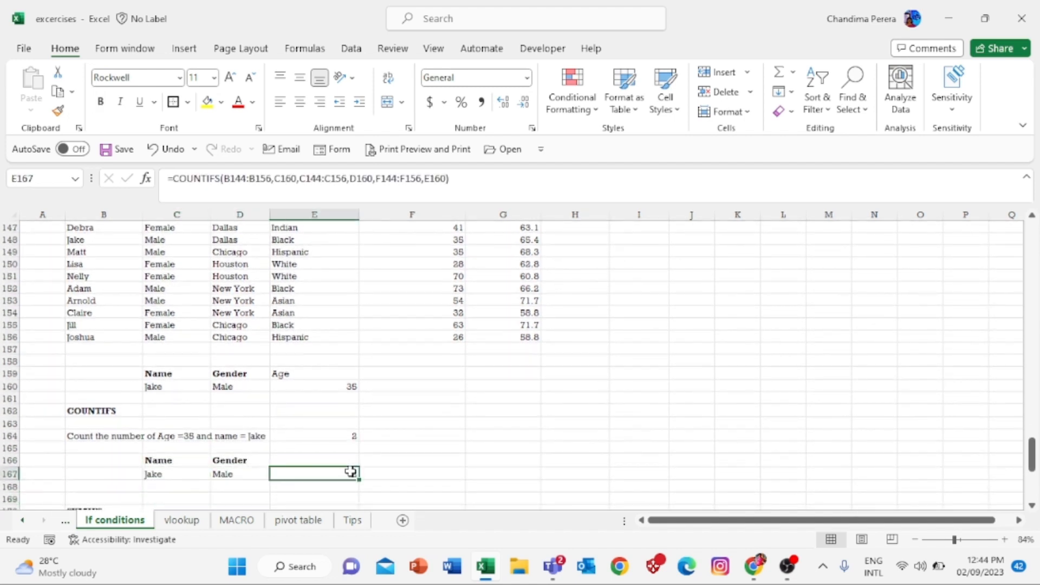
pyautogui.press('Left')
pyautogui.press('Left')
pyautogui.press('Down')
pyautogui.press('Down')
pyautogui.press('Down')
pyautogui.press('Down')
pyautogui.press('Down')
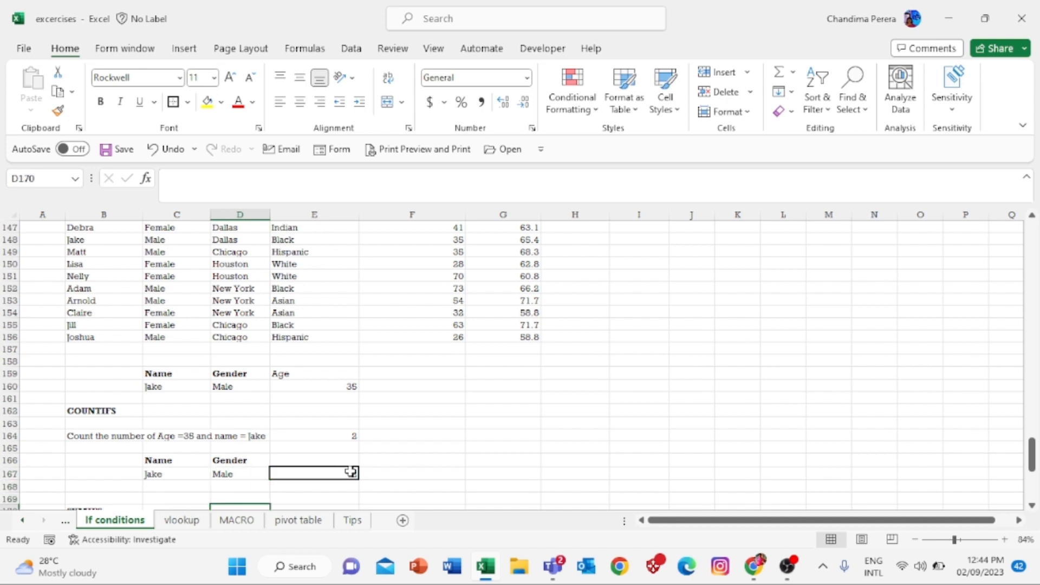
pyautogui.press('Down')
pyautogui.press('Down')
pyautogui.press('Down')
pyautogui.press('Up')
pyautogui.press('Up')
pyautogui.press('Up')
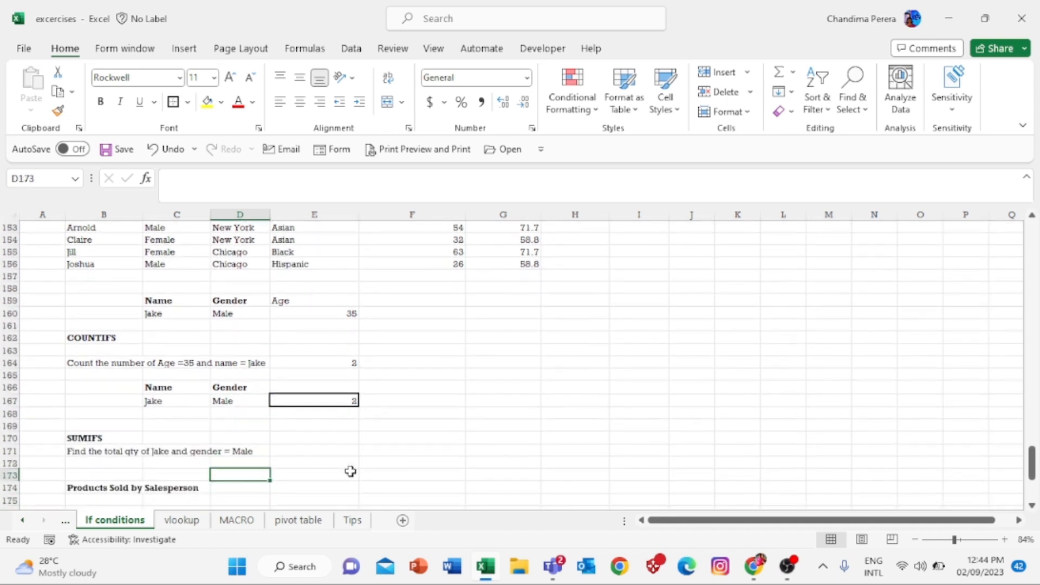
pyautogui.press('Right')
pyautogui.press('Up')
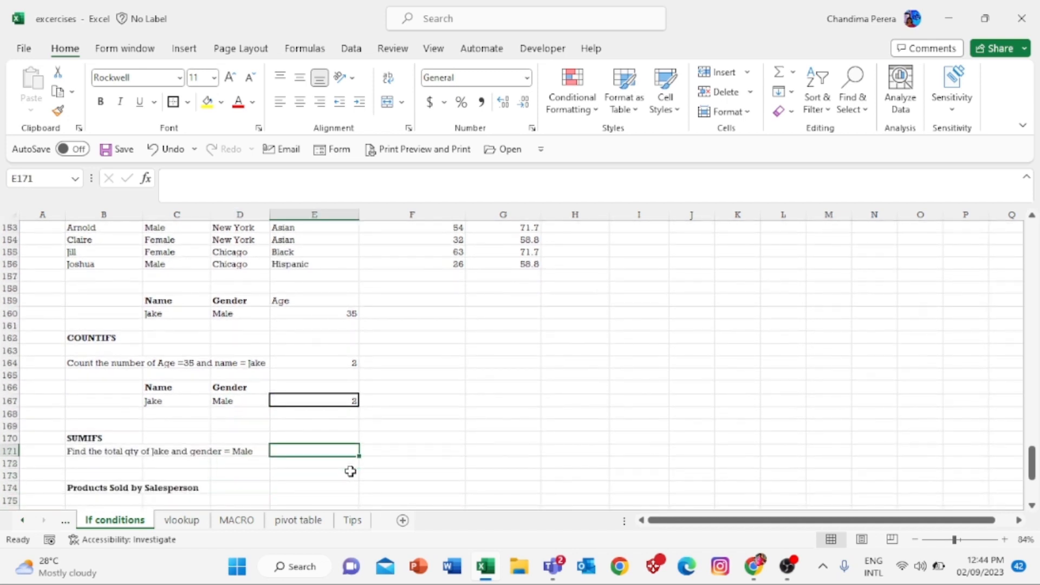
pyautogui.press('Up')
pyautogui.press('Up')
pyautogui.press('Left')
pyautogui.press('Left')
pyautogui.press('Left')
pyautogui.press('Right')
pyautogui.press('Right')
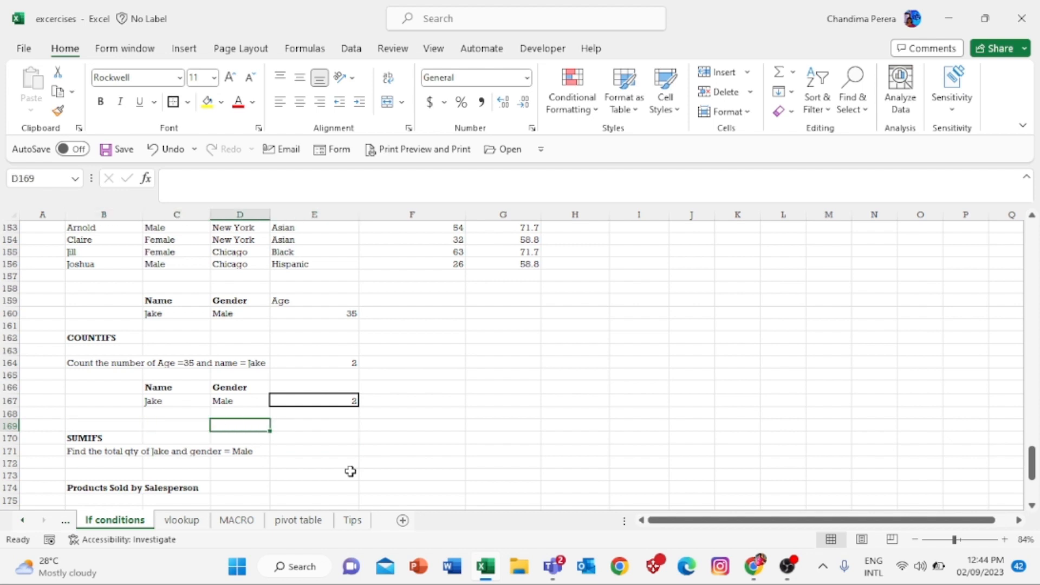
pyautogui.press('Up')
pyautogui.press('Up')
pyautogui.press('Left')
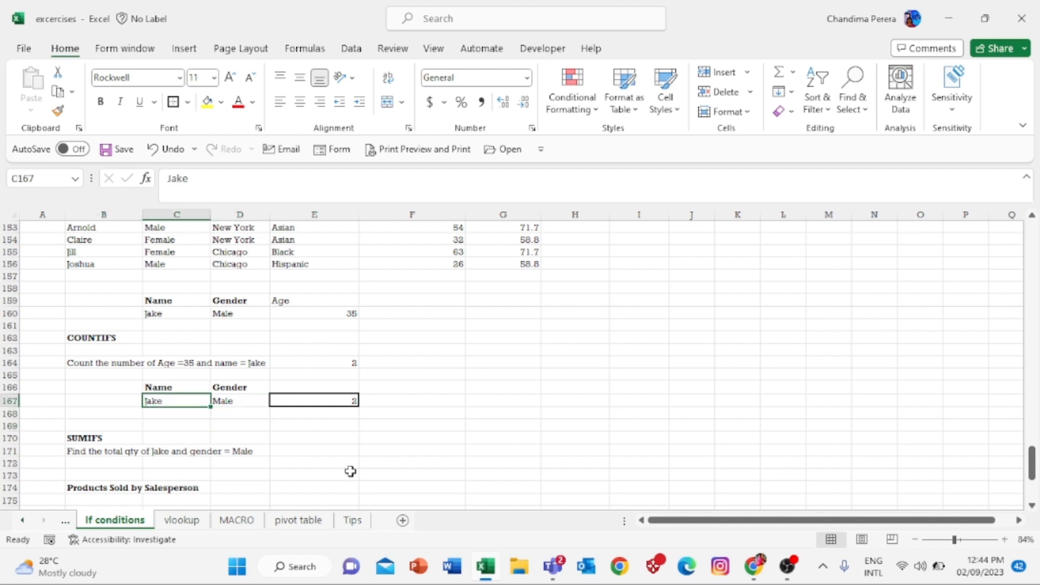
pyautogui.press('Right')
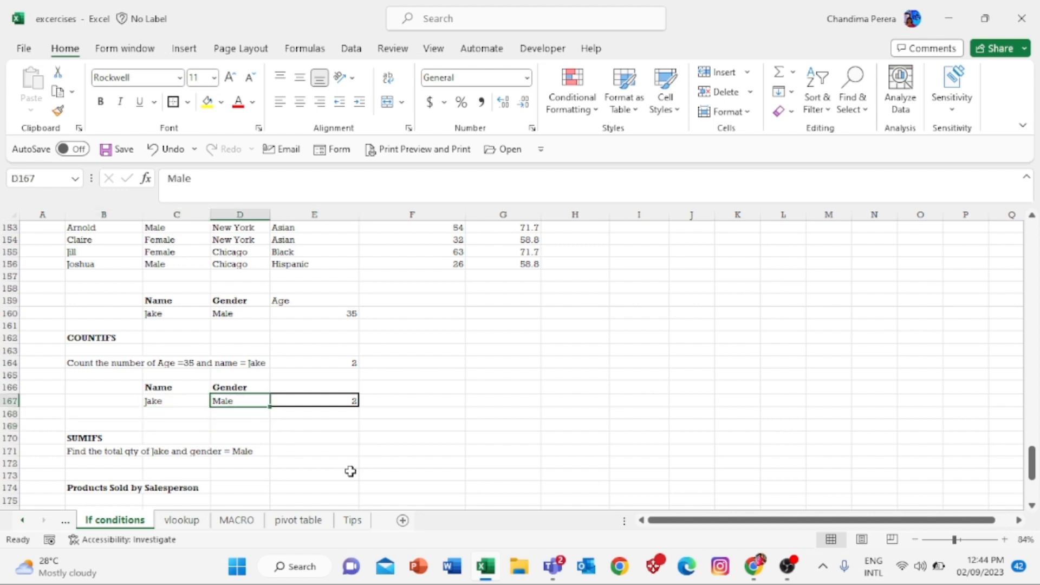
pyautogui.press('Right')
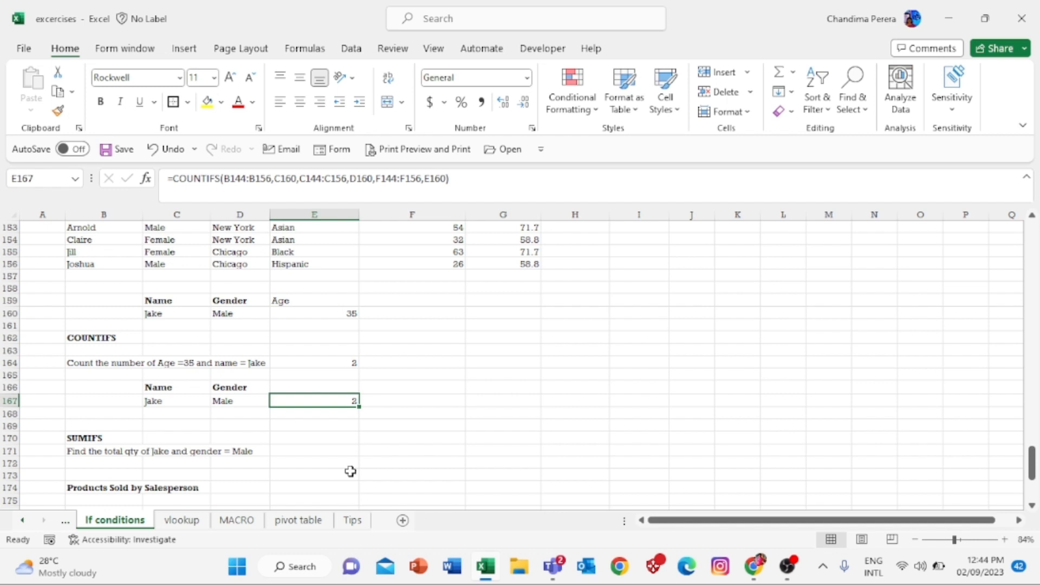
pyautogui.press('Left')
pyautogui.press('Left')
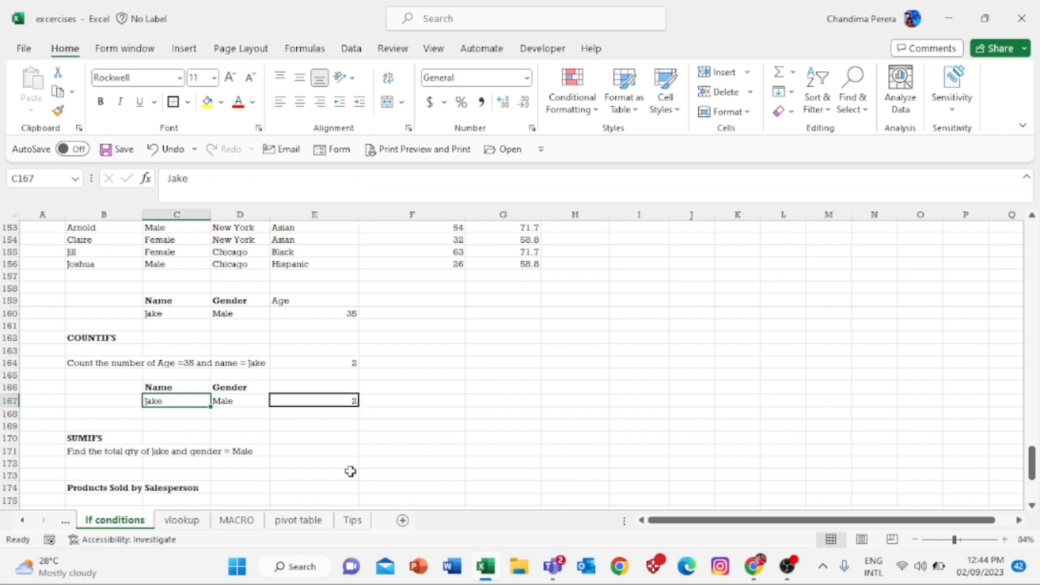
pyautogui.press('Up')
pyautogui.press('Up')
pyautogui.press('Up')
pyautogui.press('Up')
pyautogui.press('Up')
pyautogui.press('Up')
pyautogui.press('Up')
pyautogui.press('Up')
pyautogui.press('Up')
pyautogui.press('Up')
pyautogui.press('Up')
pyautogui.press('Up')
pyautogui.press('Up')
pyautogui.press('Up')
pyautogui.press('Up')
pyautogui.press('Up')
pyautogui.press('Up')
pyautogui.press('Up')
pyautogui.press('Up')
pyautogui.press('Up')
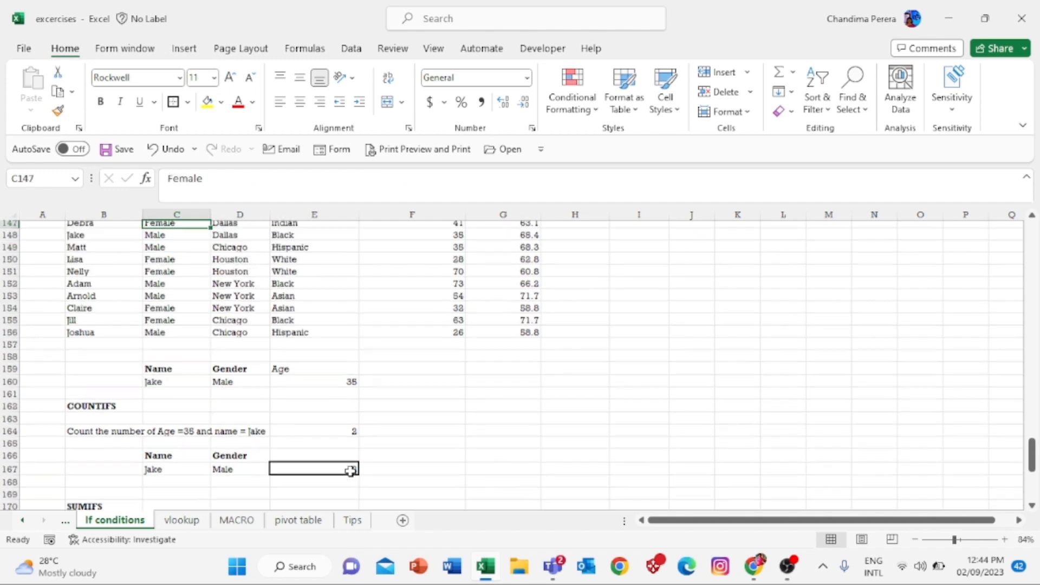
pyautogui.press('Up')
pyautogui.press('Up')
pyautogui.press('Up')
pyautogui.press('Up')
pyautogui.press('Down')
pyautogui.press('Down')
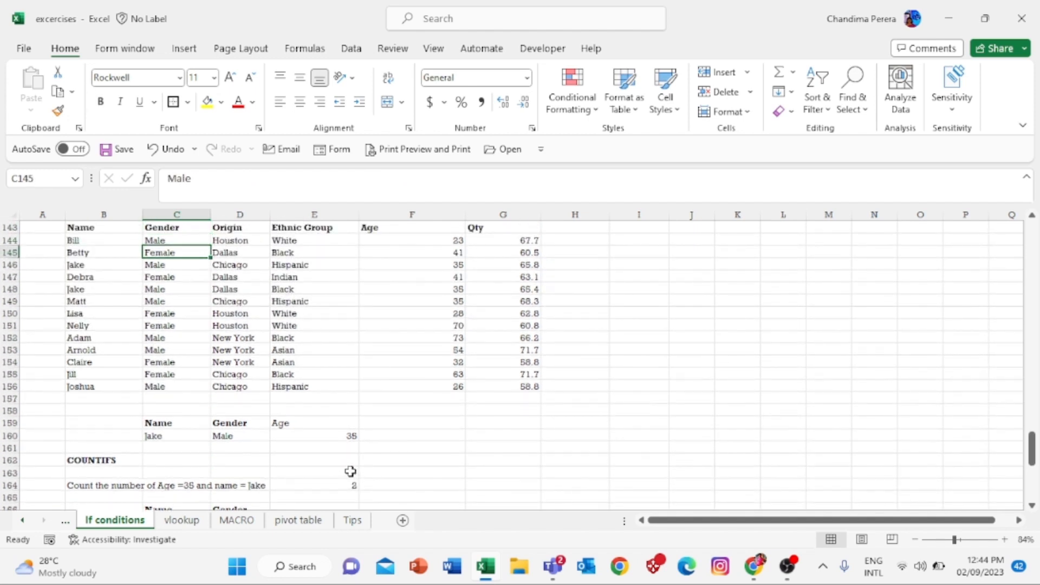
pyautogui.press('Down')
pyautogui.press('Down')
pyautogui.press('Left')
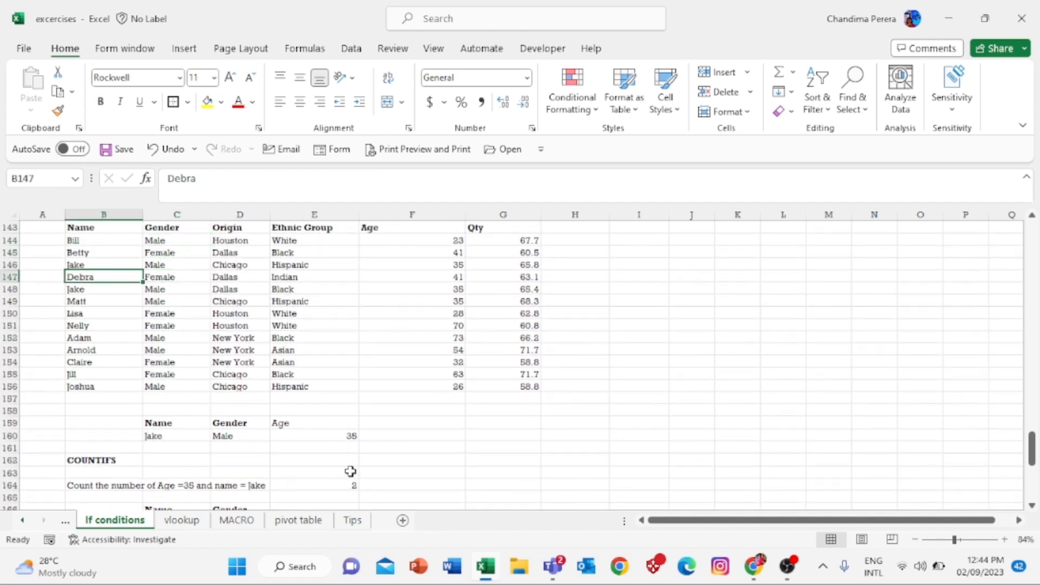
pyautogui.press('Down')
pyautogui.press('Down')
pyautogui.press('Down')
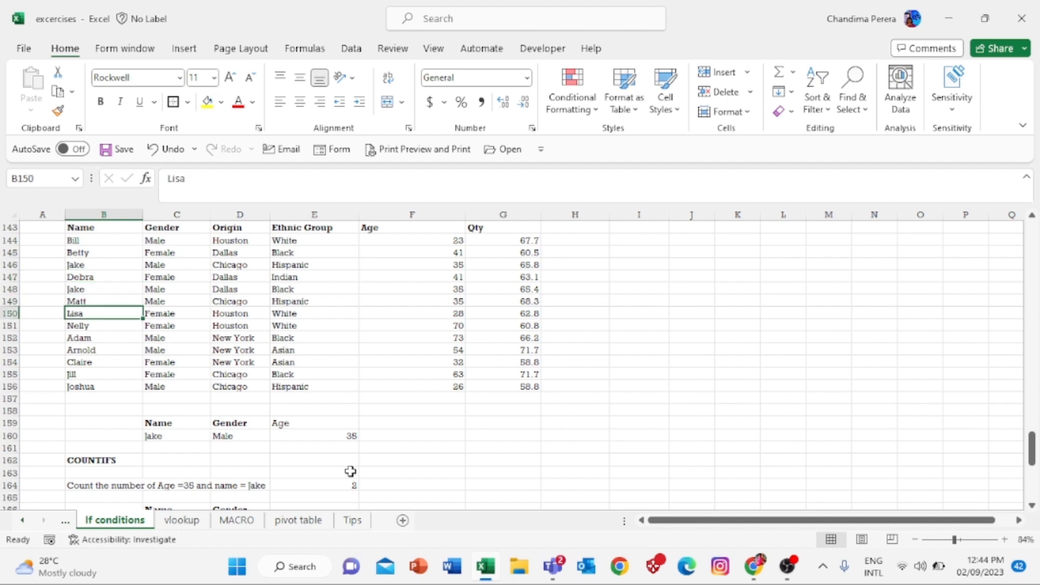
pyautogui.press('Right')
pyautogui.press('Right')
pyautogui.press('Right')
pyautogui.press('Right')
pyautogui.press('Right')
pyautogui.press('Left')
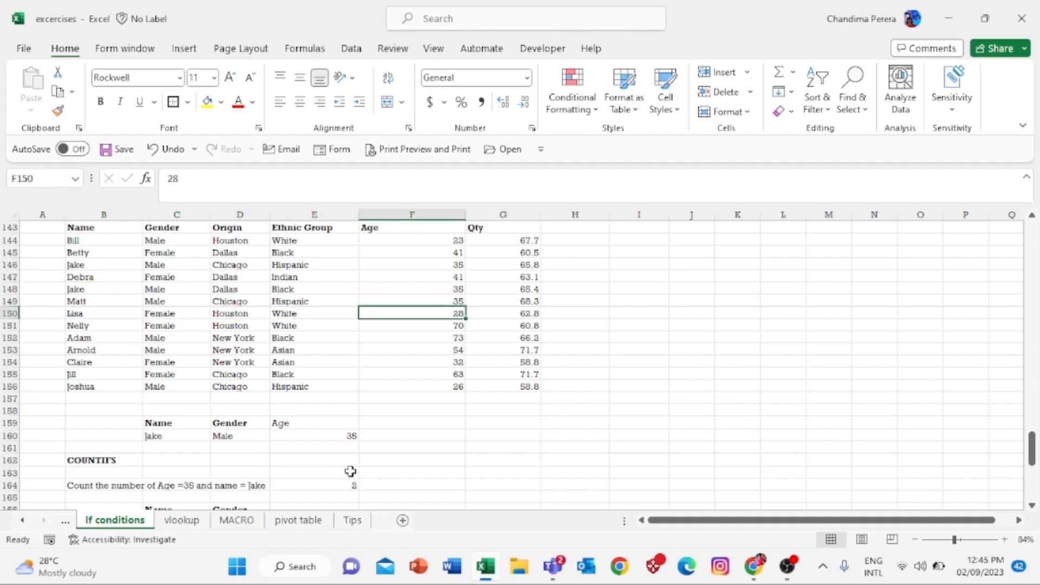
# - Enter 35 as Lisa's age, then set the criteria in C160 and D160 to Lisa and Female
pyautogui.write('35')
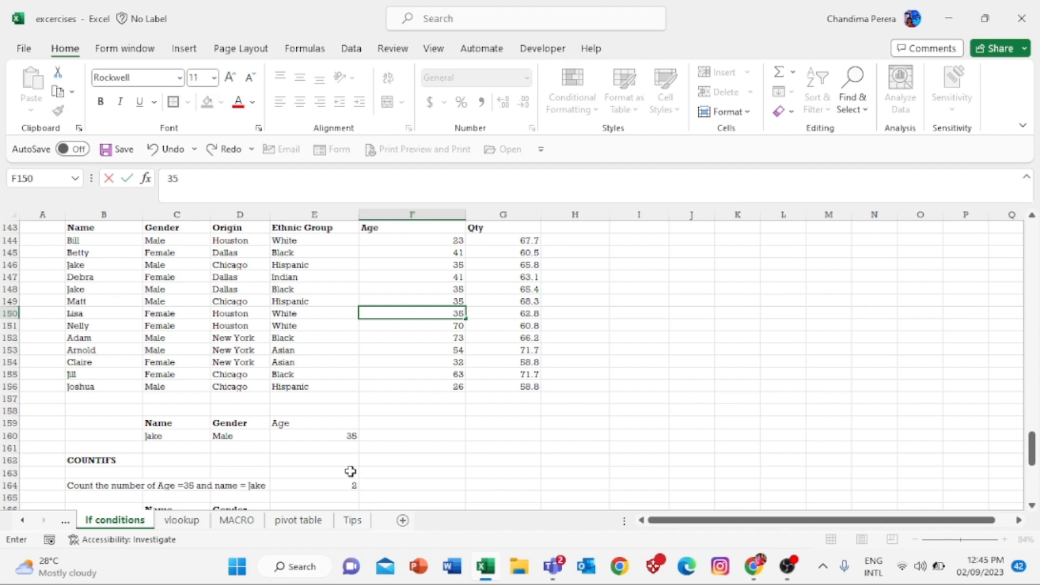
pyautogui.press('Return')
pyautogui.press('Down')
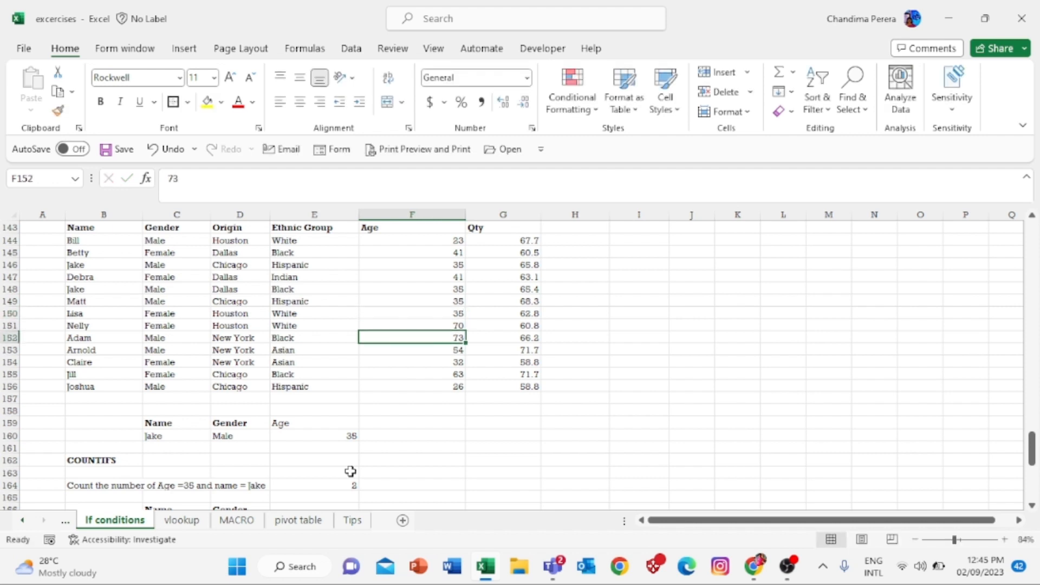
pyautogui.press('Left')
pyautogui.press('Left')
pyautogui.press('Left')
pyautogui.press('Down')
pyautogui.press('Down')
pyautogui.press('Down')
pyautogui.press('Down')
pyautogui.press('Down')
pyautogui.press('Down')
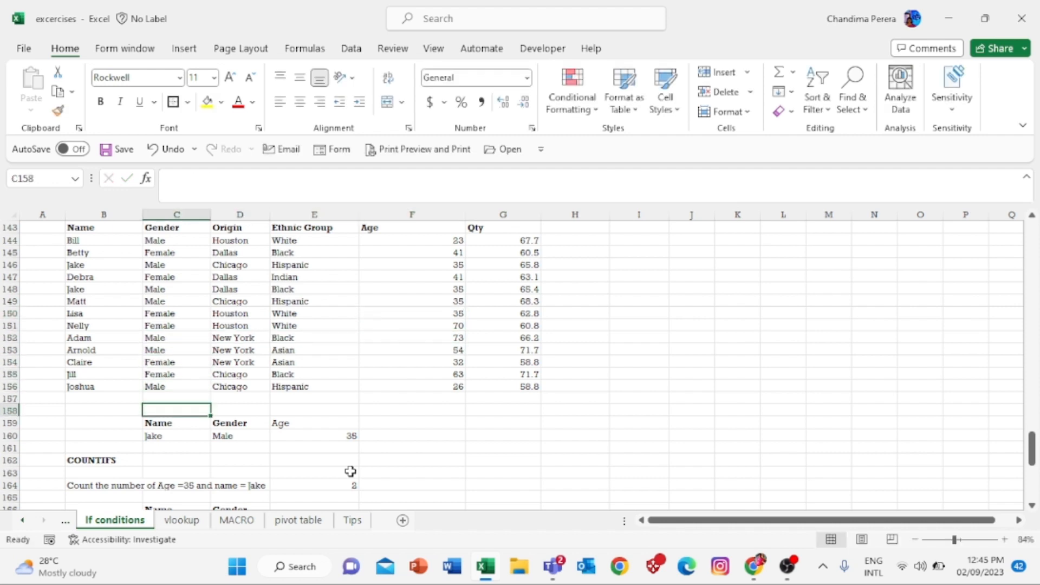
pyautogui.press('Down')
pyautogui.press('Down')
pyautogui.write('Lisa')
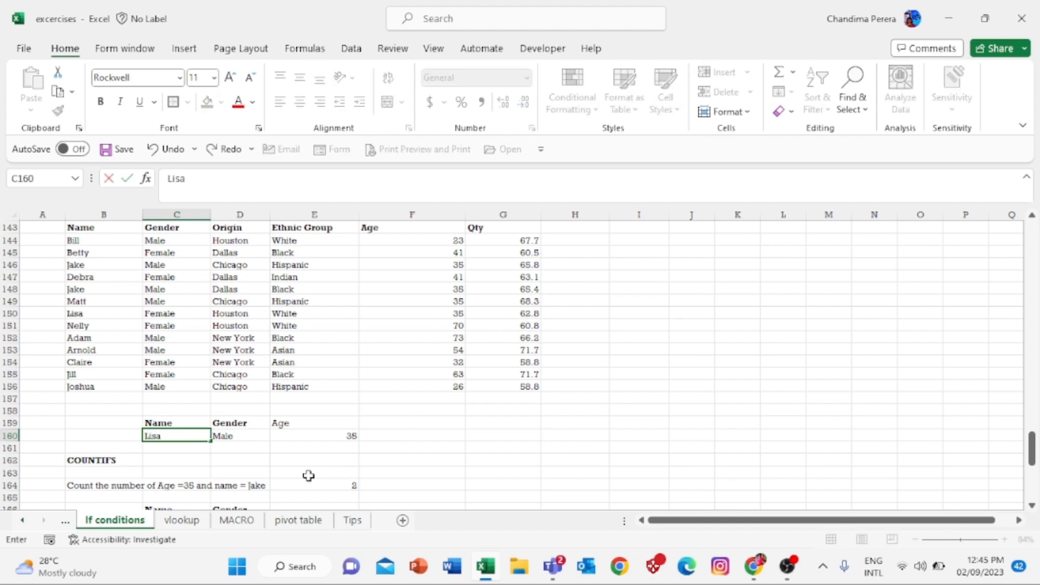
pyautogui.press('Return')
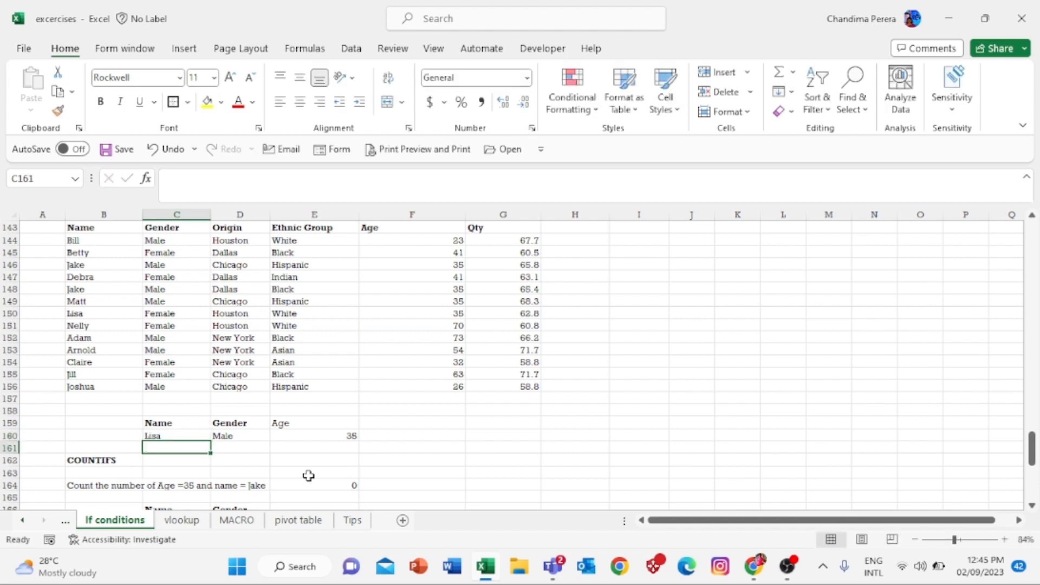
pyautogui.press('Up')
pyautogui.press('Right')
pyautogui.write('Female')
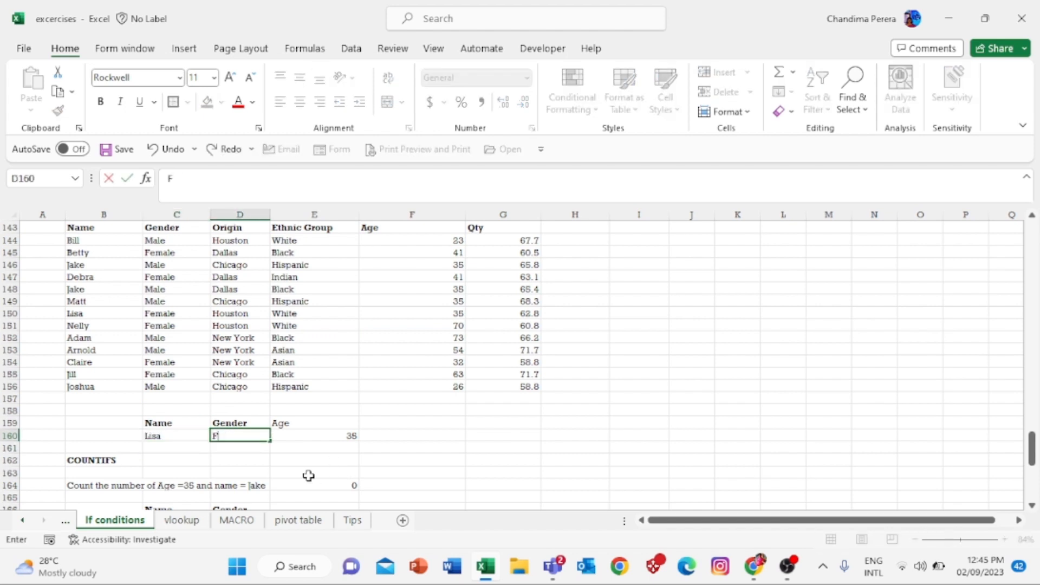
pyautogui.press('Return')
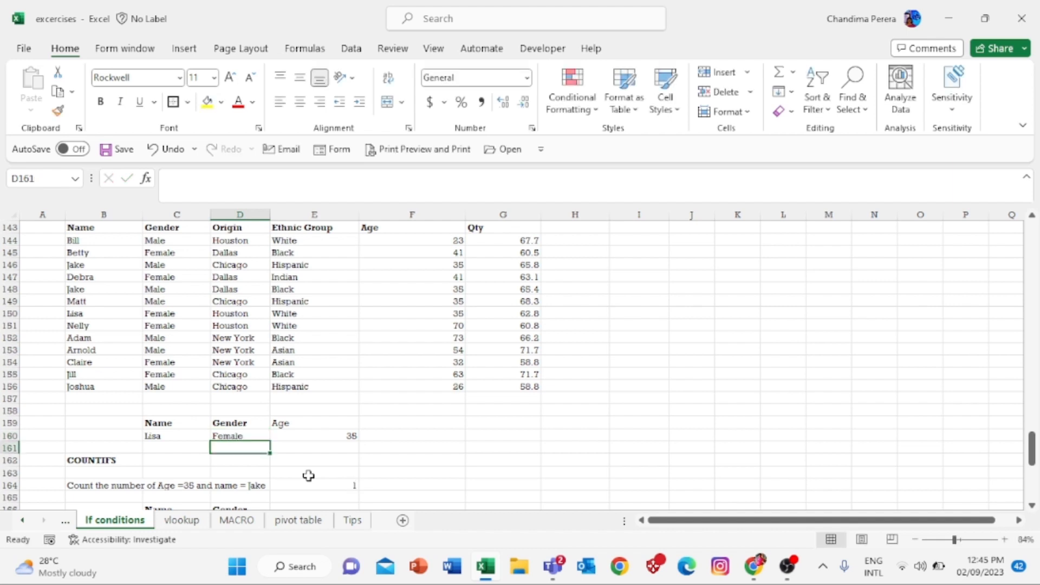
# - Check the COUNTIFS result in E164 against Lisa's row in the data
pyautogui.click(352, 484)
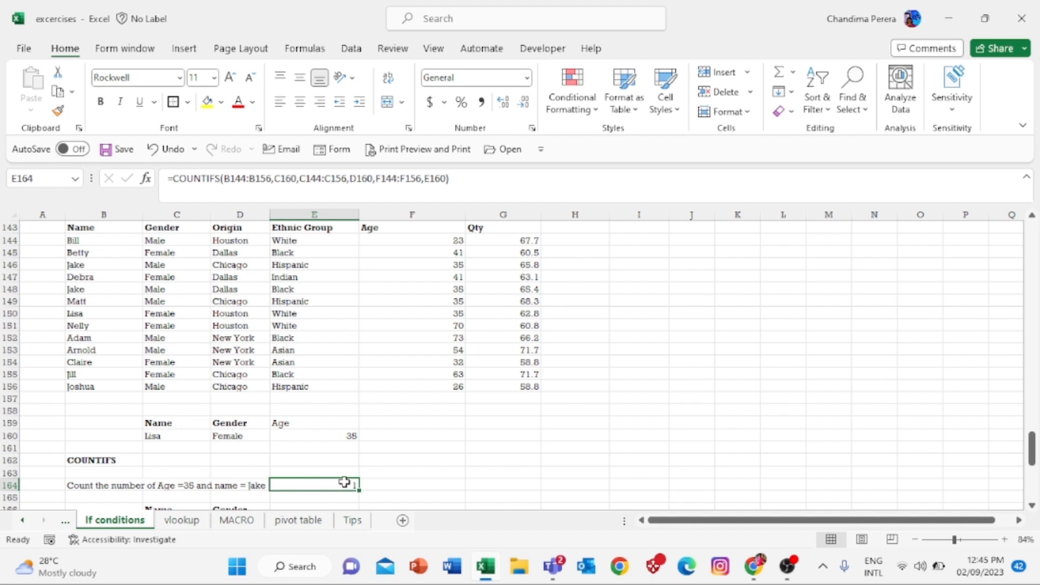
pyautogui.click(88, 314)
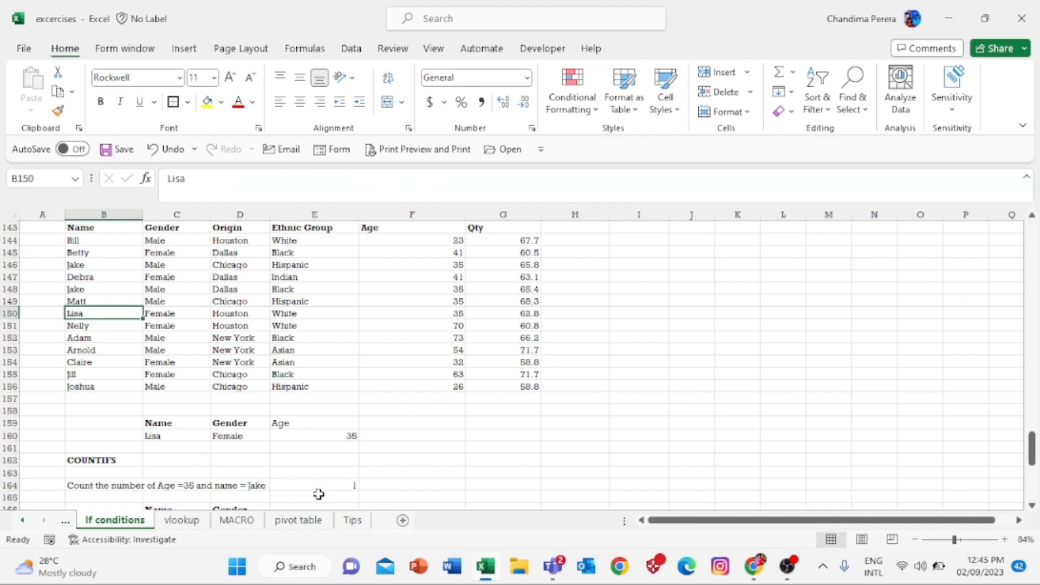
pyautogui.click(335, 481)
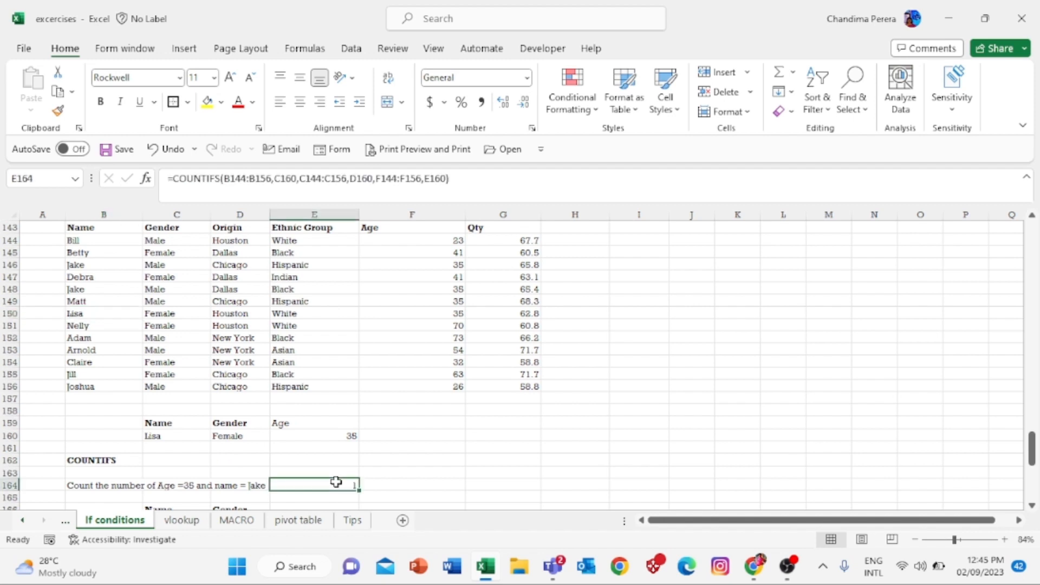
# - Change the name criterion in C160 to Joshua so E164 drops to 0
pyautogui.click(167, 436)
pyautogui.write('H')
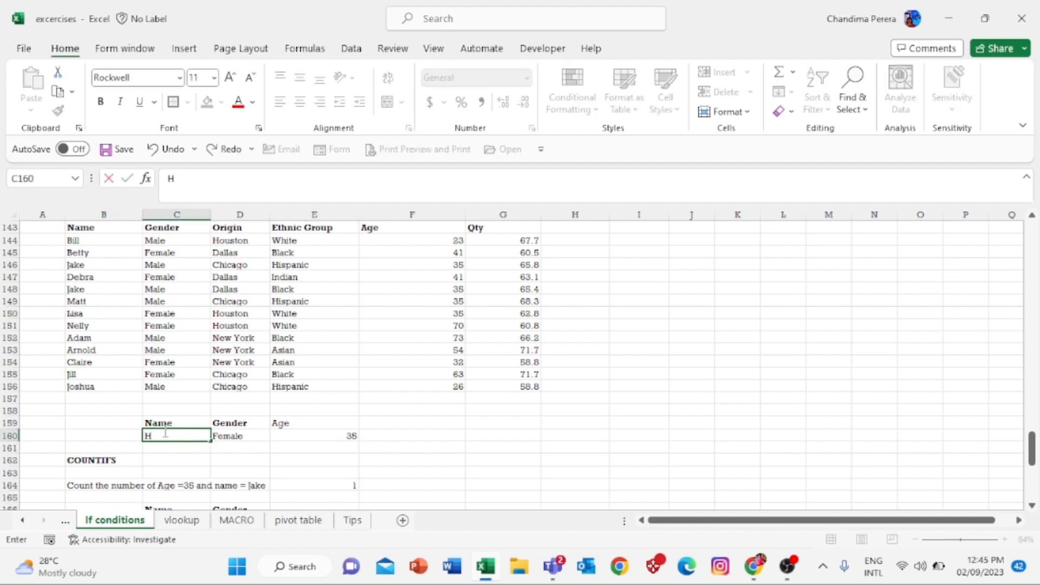
pyautogui.press('BackSpace')
pyautogui.write('Jou')
pyautogui.press('BackSpace')
pyautogui.write('shua')
pyautogui.press('Return')
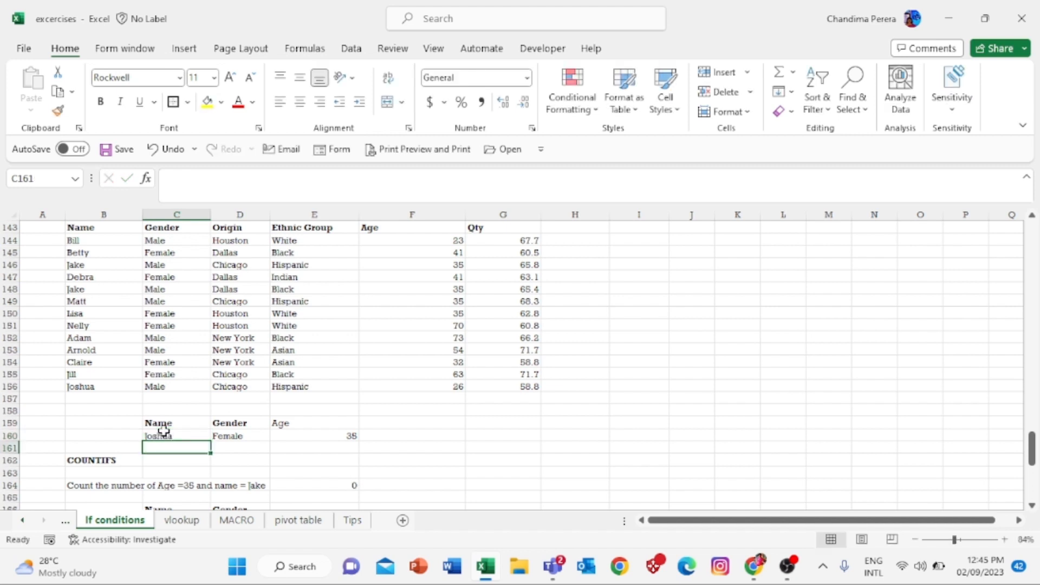
pyautogui.press('Down')
pyautogui.press('Down')
pyautogui.press('Right')
pyautogui.press('Right')
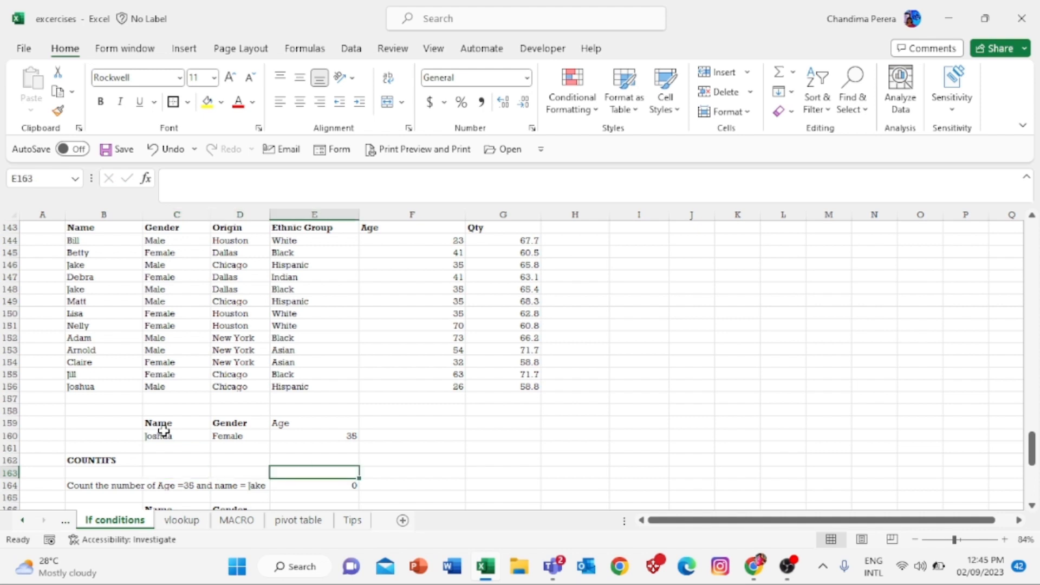
pyautogui.press('Down')
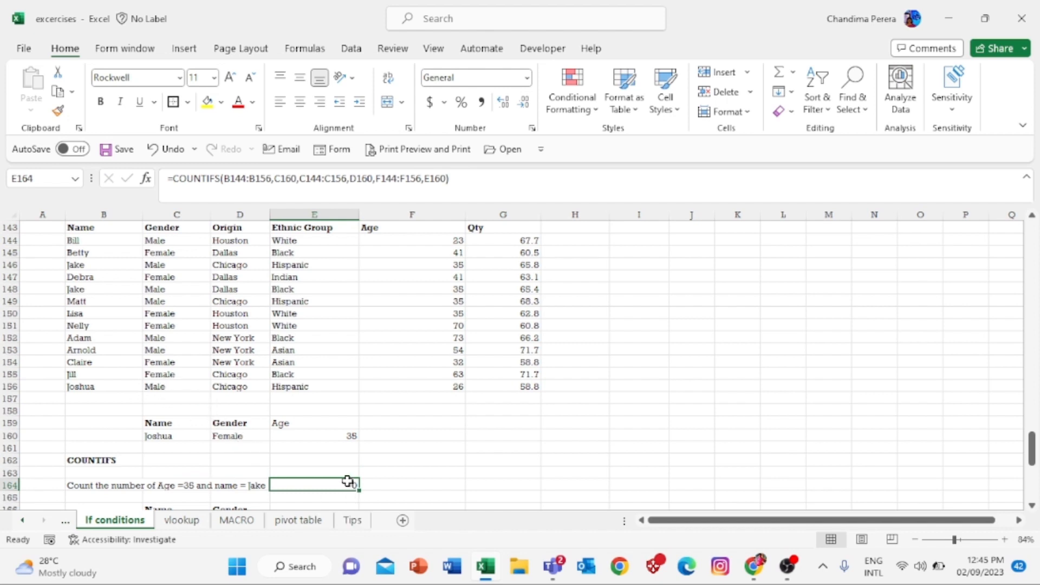
# - Bring the SUMIFS task into view, review Jake and Male in C167 and D167, and select E171
pyautogui.moveTo(1032, 453)
pyautogui.mouseDown()
pyautogui.moveTo(1033, 476)
pyautogui.moveTo(1033, 465)
pyautogui.mouseUp()
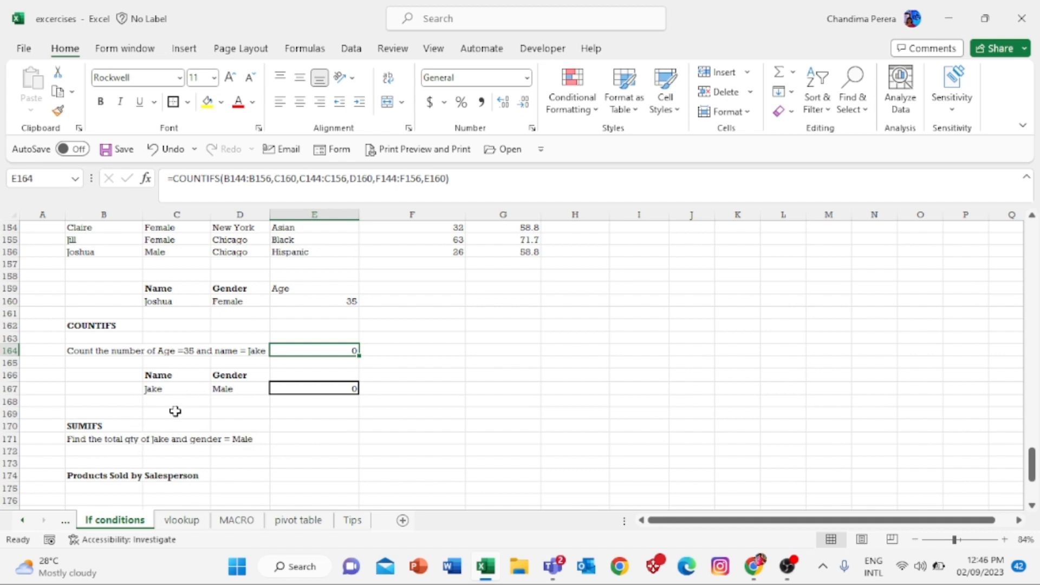
pyautogui.click(172, 388)
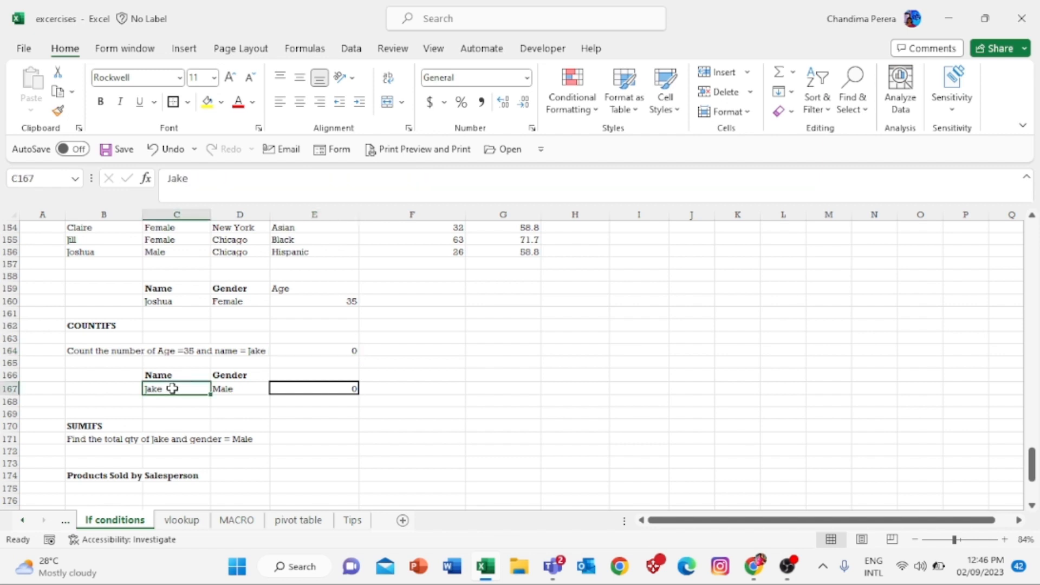
pyautogui.click(236, 387)
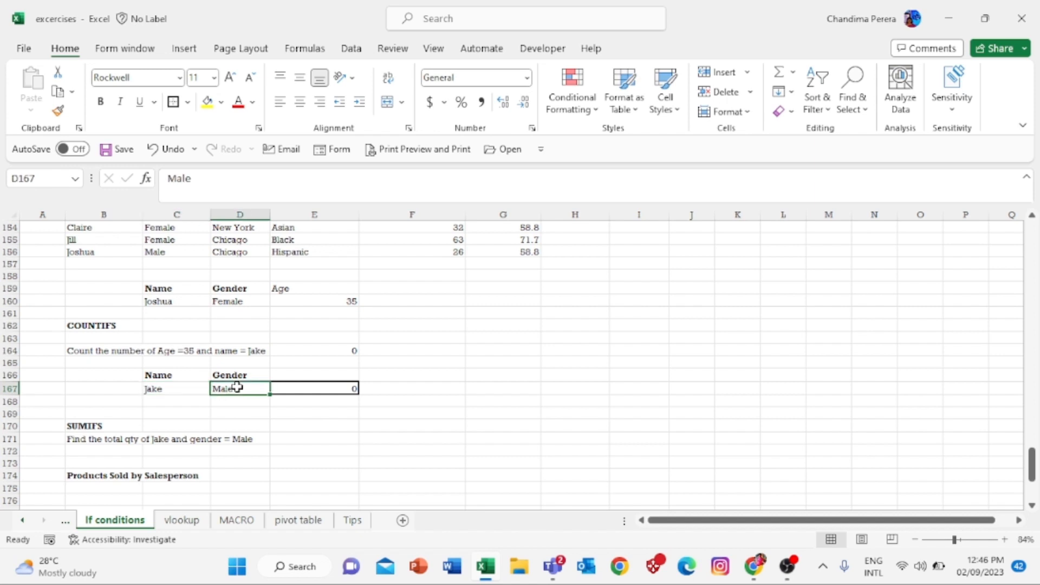
pyautogui.click(302, 439)
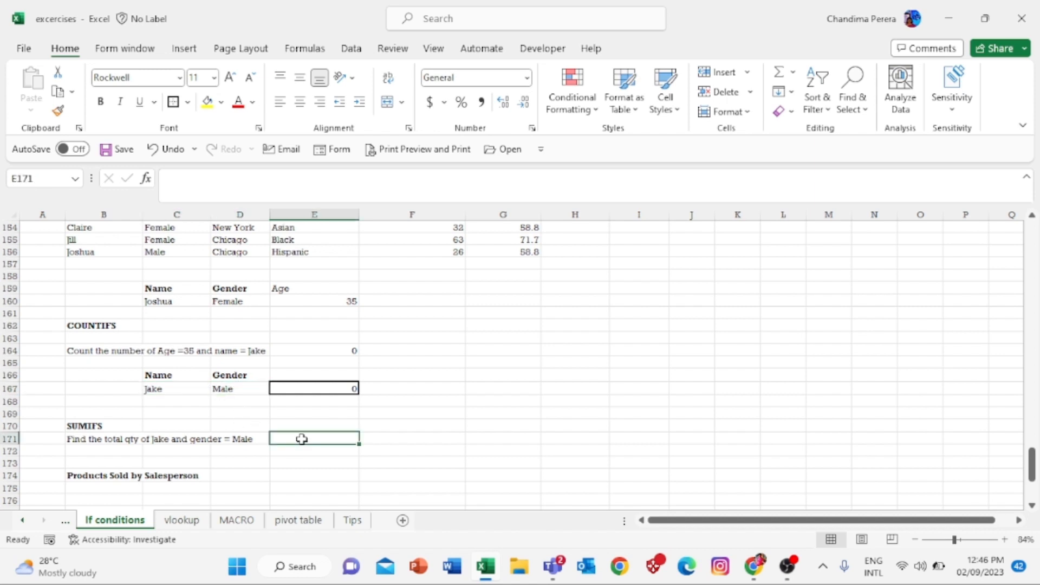
# - Start =sumifs( in E171 with Qty G144:G156 as sum range and B144:B156 as first criteria range
pyautogui.write('=')
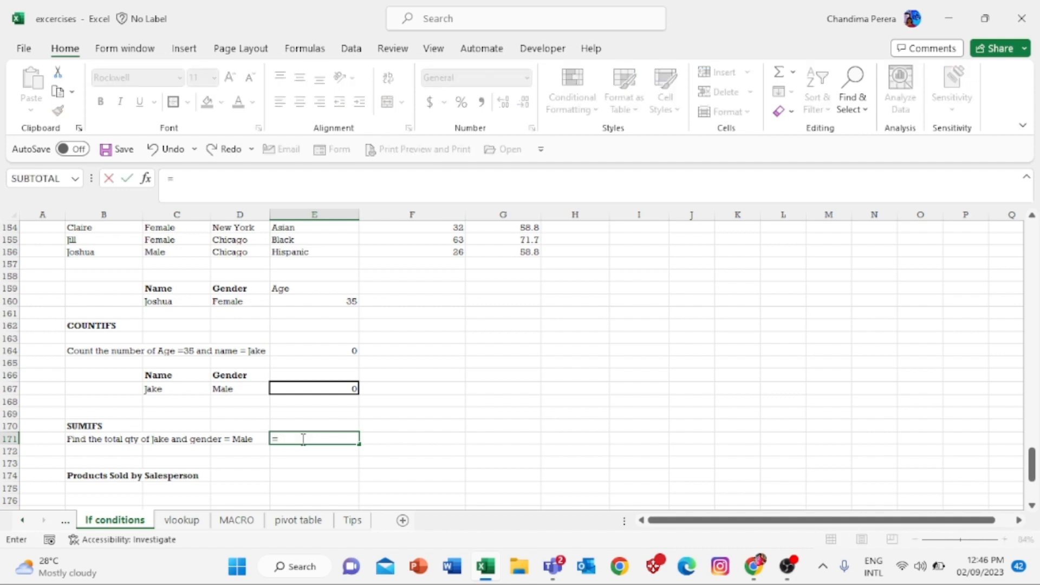
pyautogui.write('sumi')
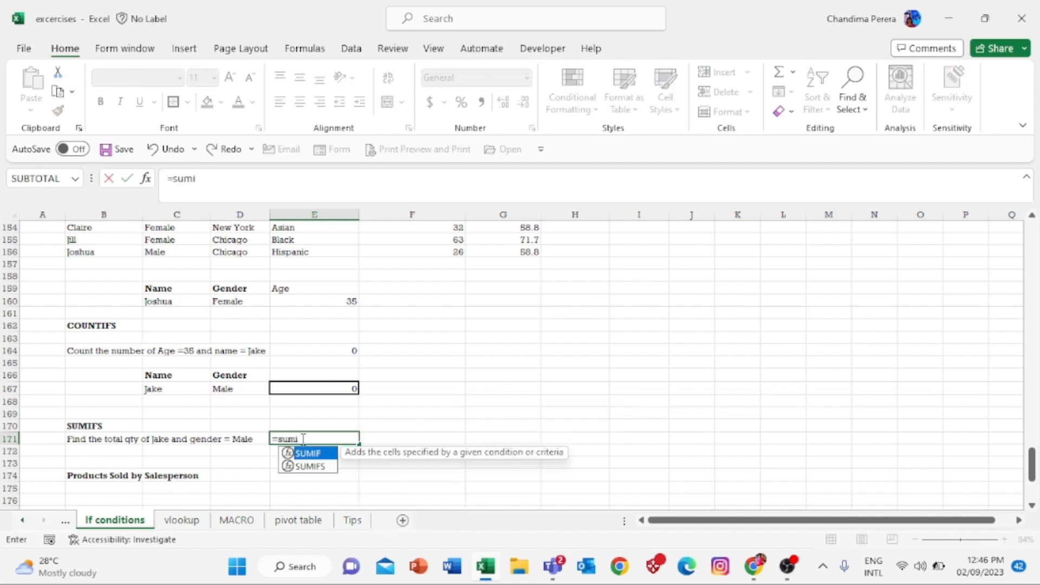
pyautogui.write('fs(')
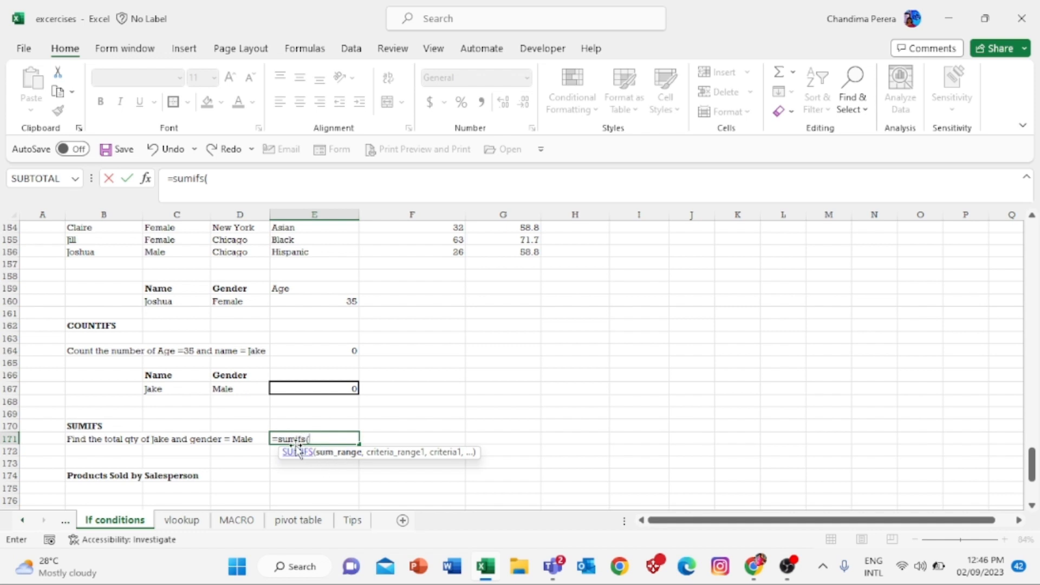
pyautogui.click(1018, 438)
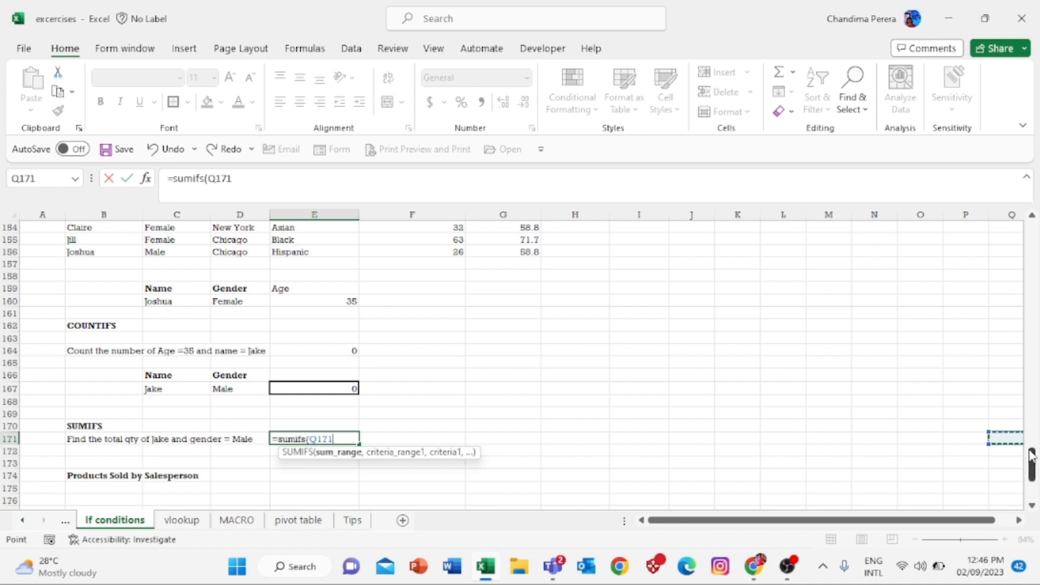
pyautogui.moveTo(1031, 452); pyautogui.dragTo(1032, 433)
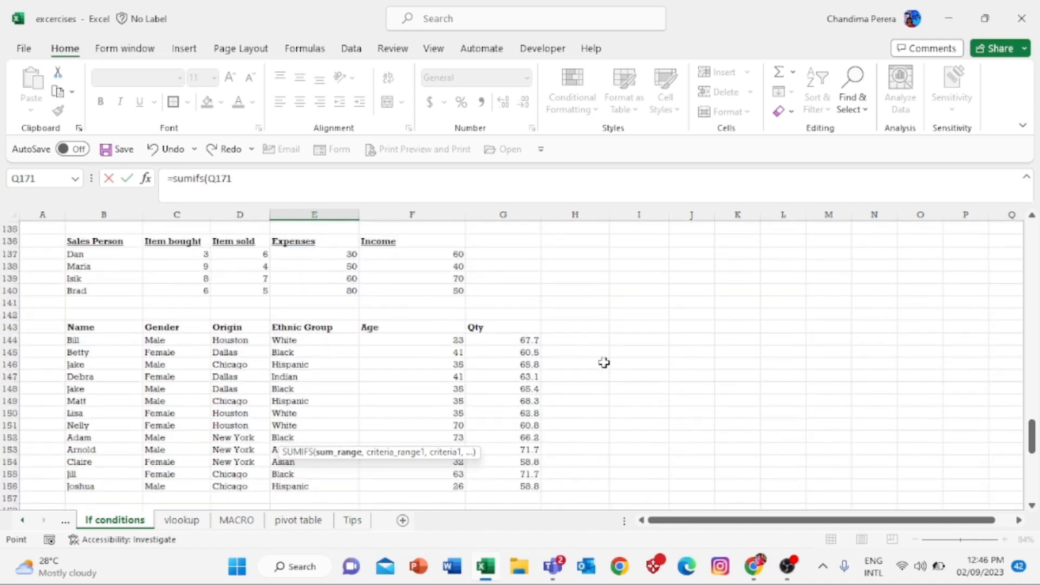
pyautogui.moveTo(529, 342); pyautogui.dragTo(520, 482)
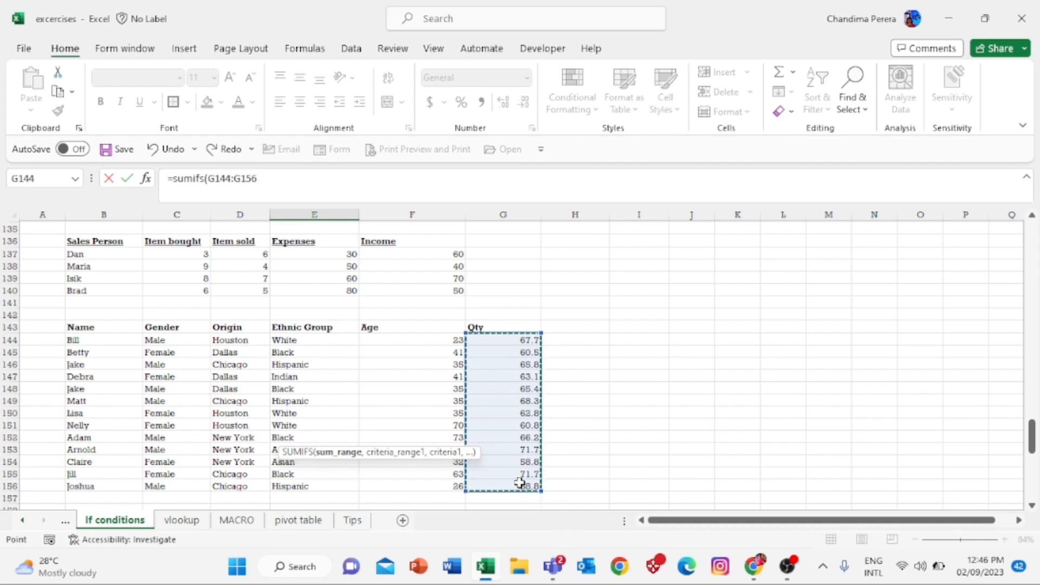
pyautogui.write(',')
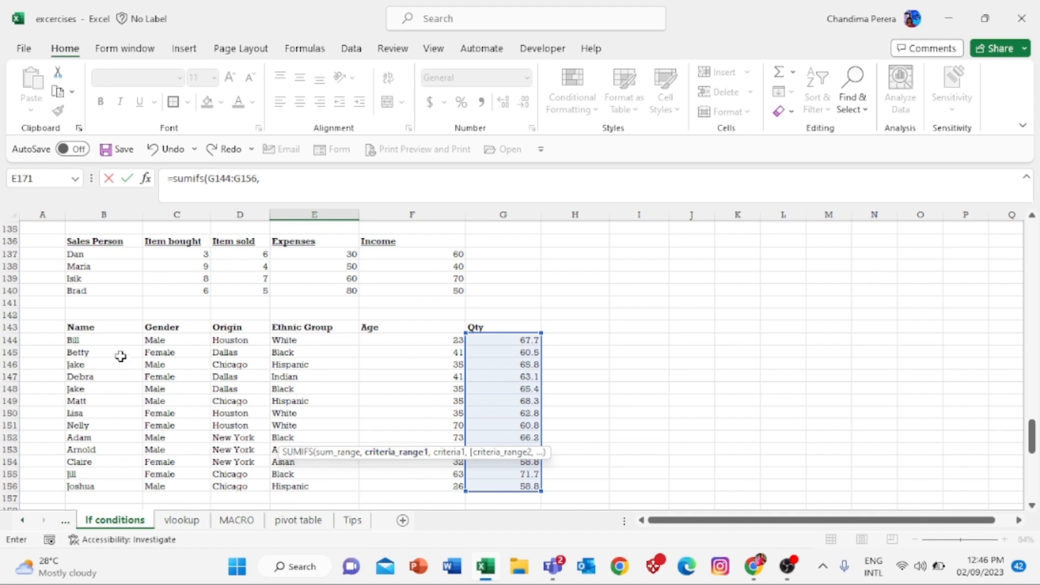
pyautogui.click(109, 338)
pyautogui.moveTo(110, 338); pyautogui.dragTo(104, 485)
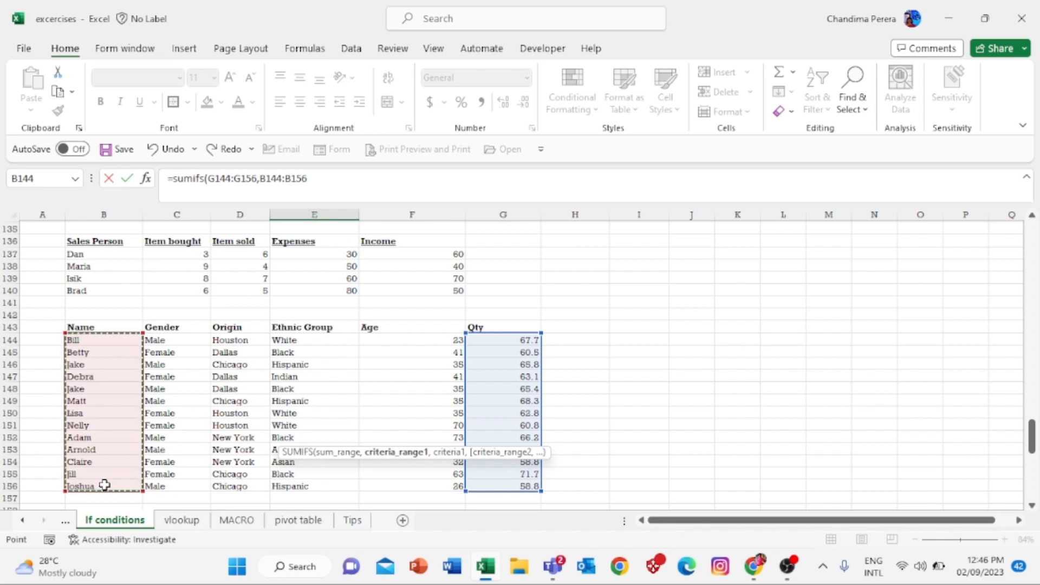
pyautogui.write(',')
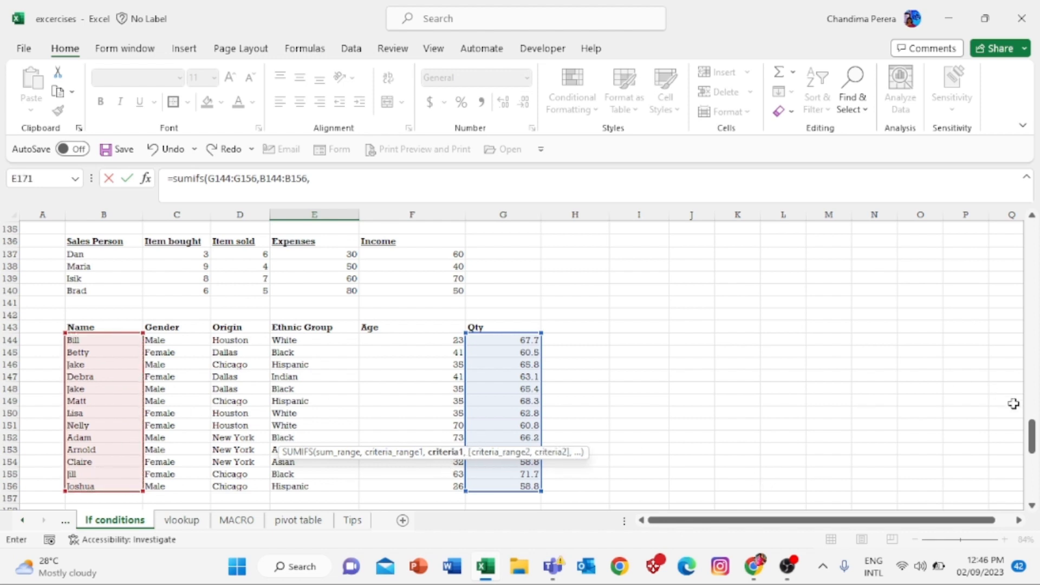
# - Add criterion C167, range C144:C156 and criterion D167, closing the formula to return 131.2
pyautogui.moveTo(1032, 440); pyautogui.dragTo(1032, 458)
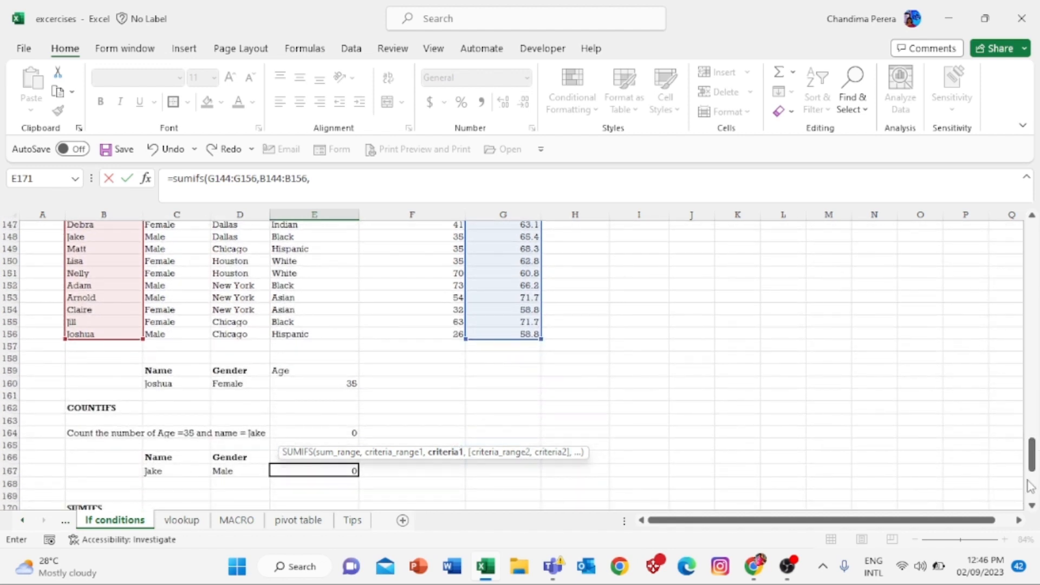
pyautogui.moveTo(1032, 454); pyautogui.dragTo(1032, 458)
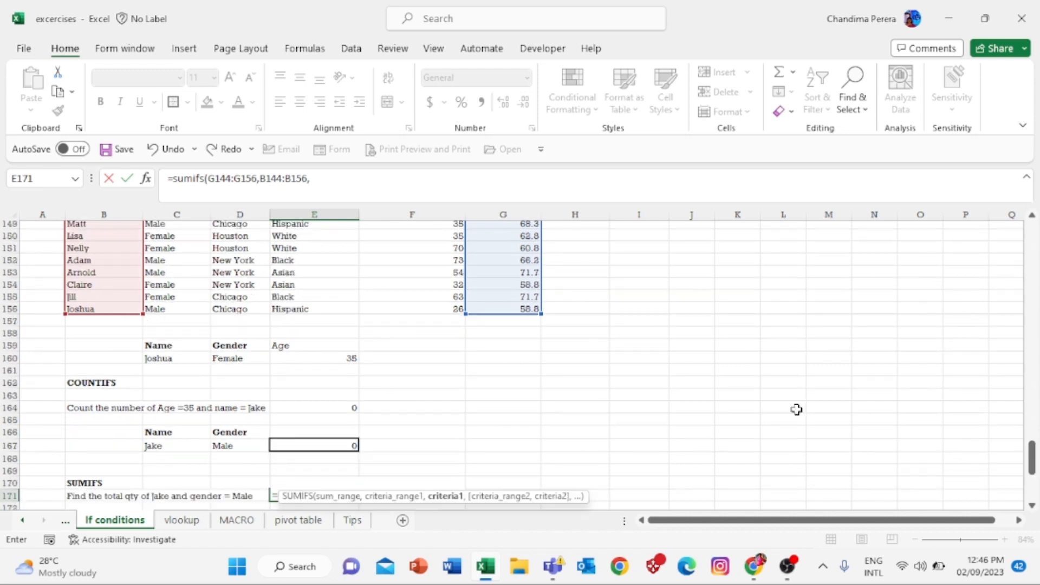
pyautogui.click(182, 444)
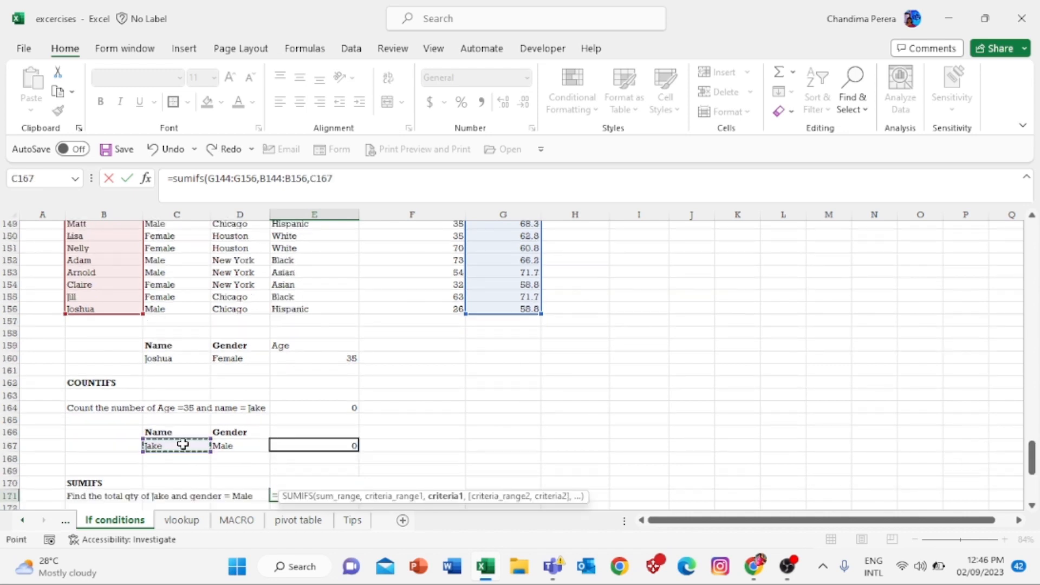
pyautogui.write(',')
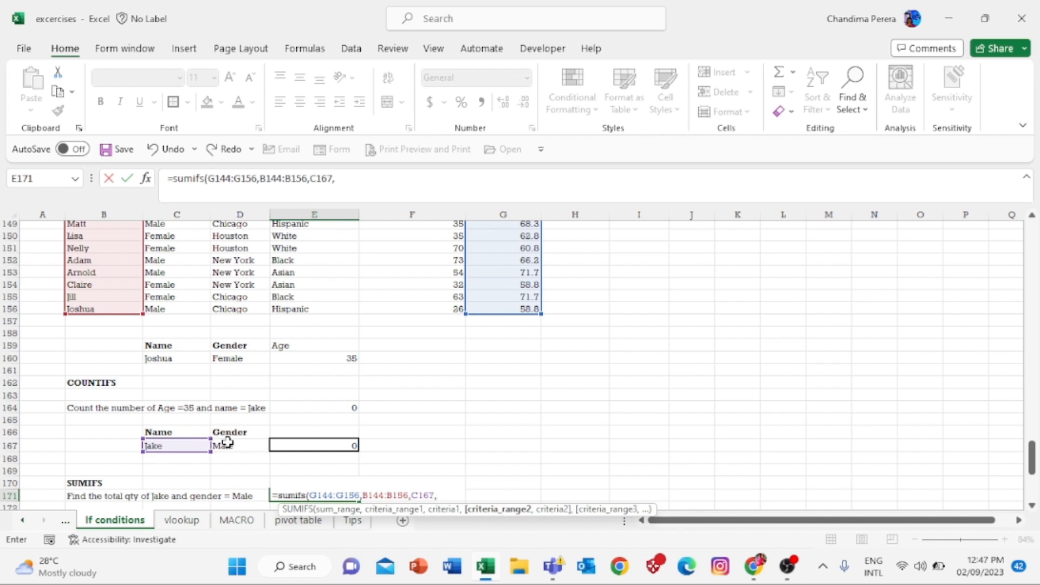
pyautogui.moveTo(1032, 454); pyautogui.dragTo(1032, 444)
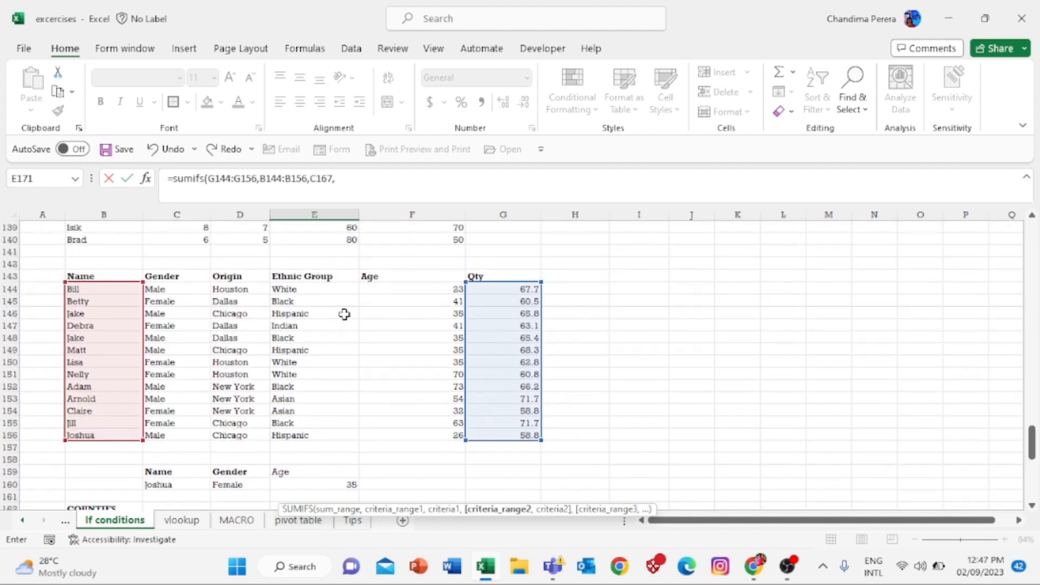
pyautogui.click(183, 293)
pyautogui.moveTo(183, 293); pyautogui.dragTo(167, 433)
pyautogui.write(',')
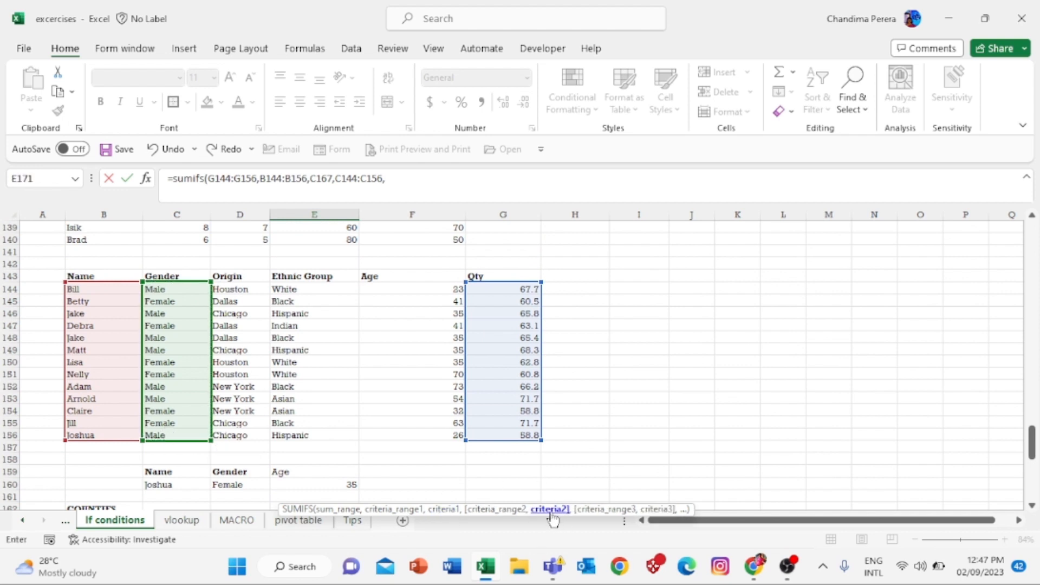
pyautogui.moveTo(1032, 443); pyautogui.dragTo(1032, 456)
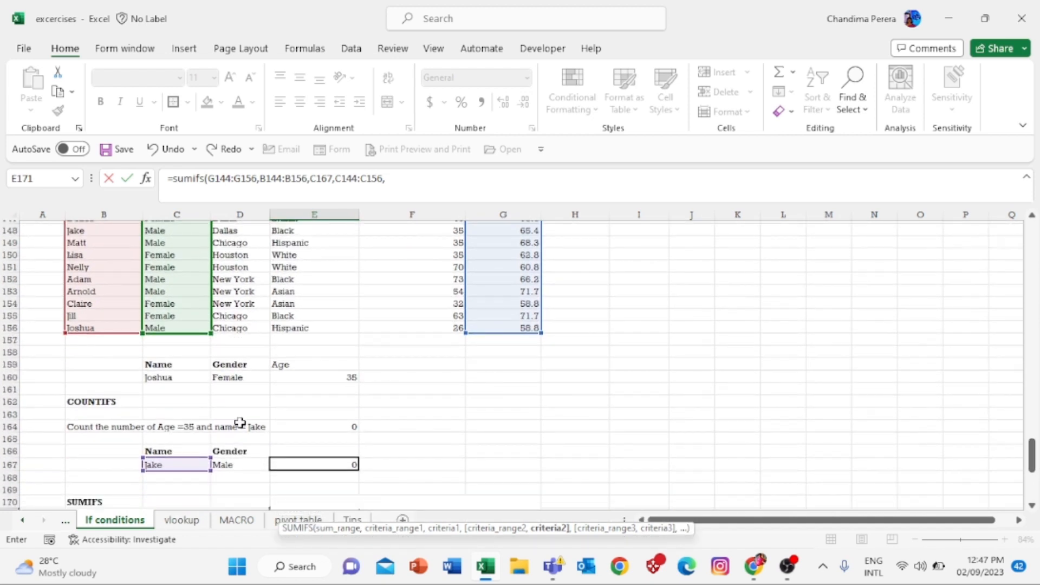
pyautogui.click(239, 464)
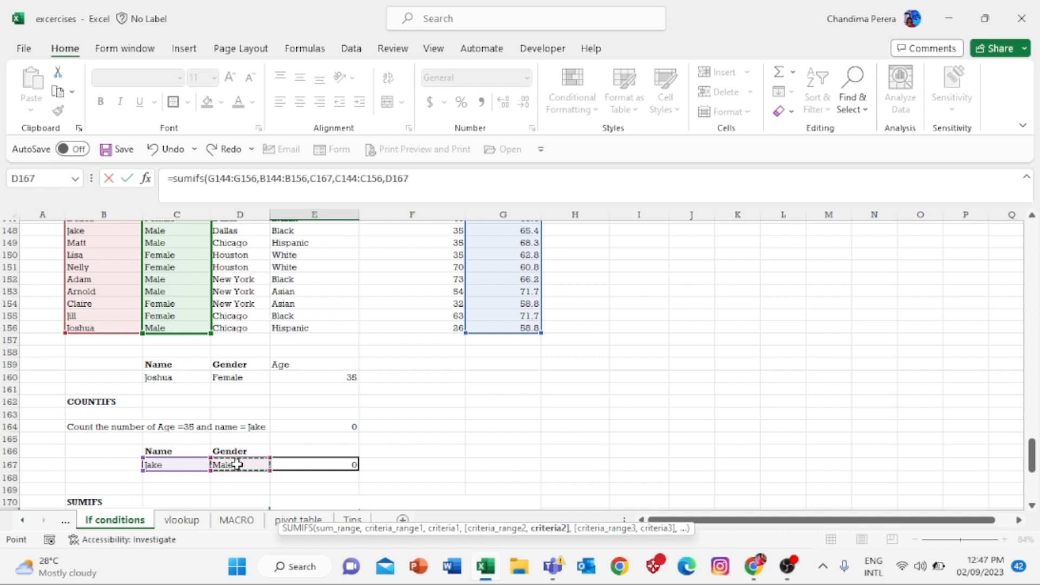
pyautogui.write(')')
pyautogui.press('Return')
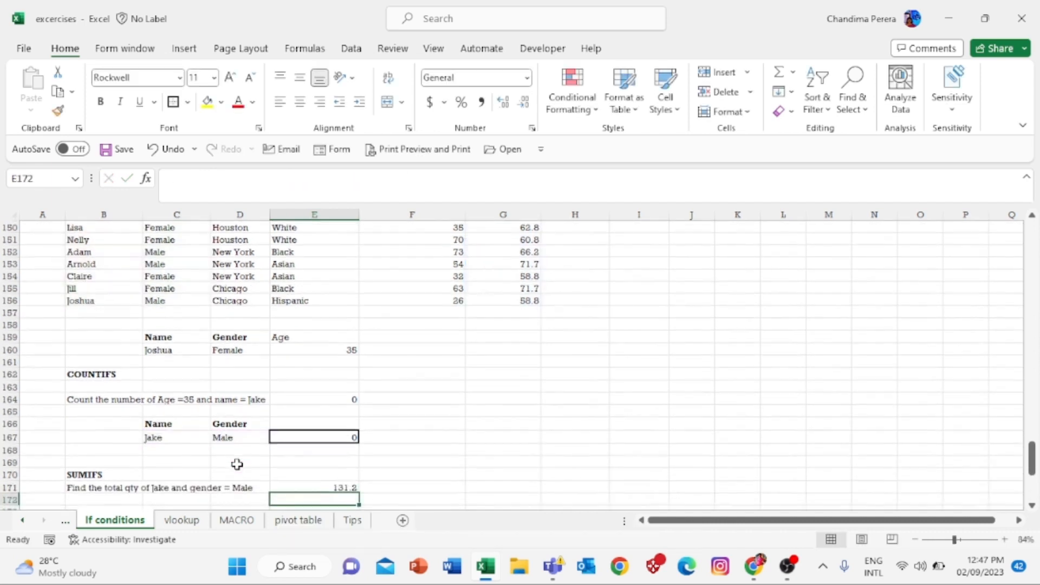
pyautogui.scroll(-1, 236, 464)
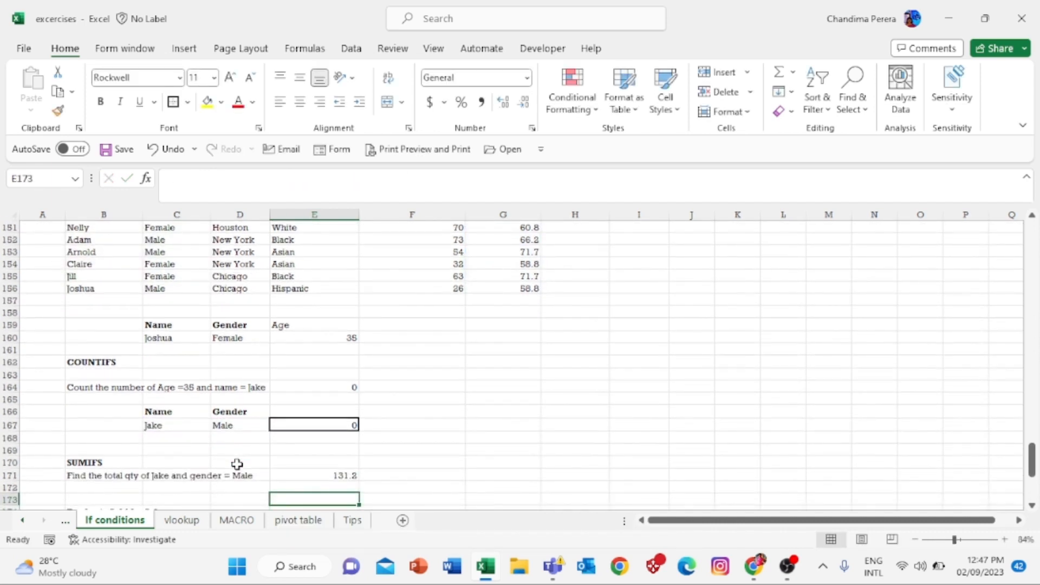
pyautogui.click(326, 471)
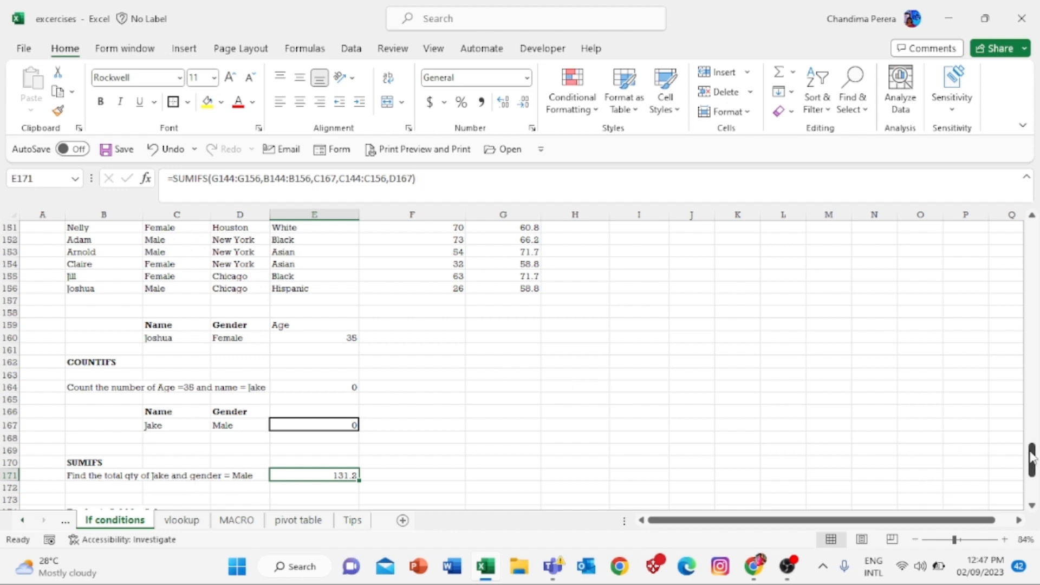
pyautogui.moveTo(1031, 458); pyautogui.dragTo(1032, 440)
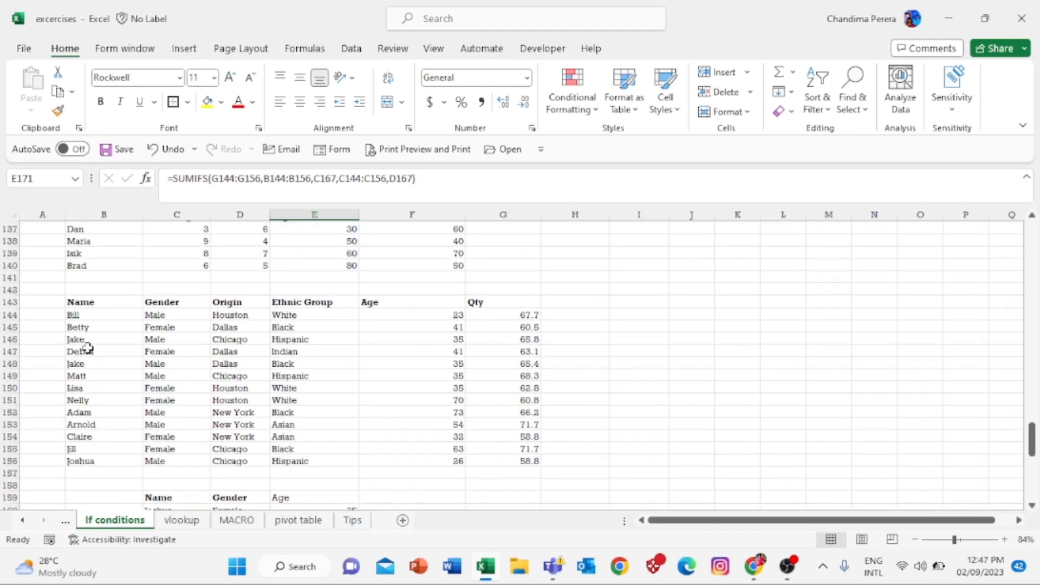
pyautogui.click(8, 363)
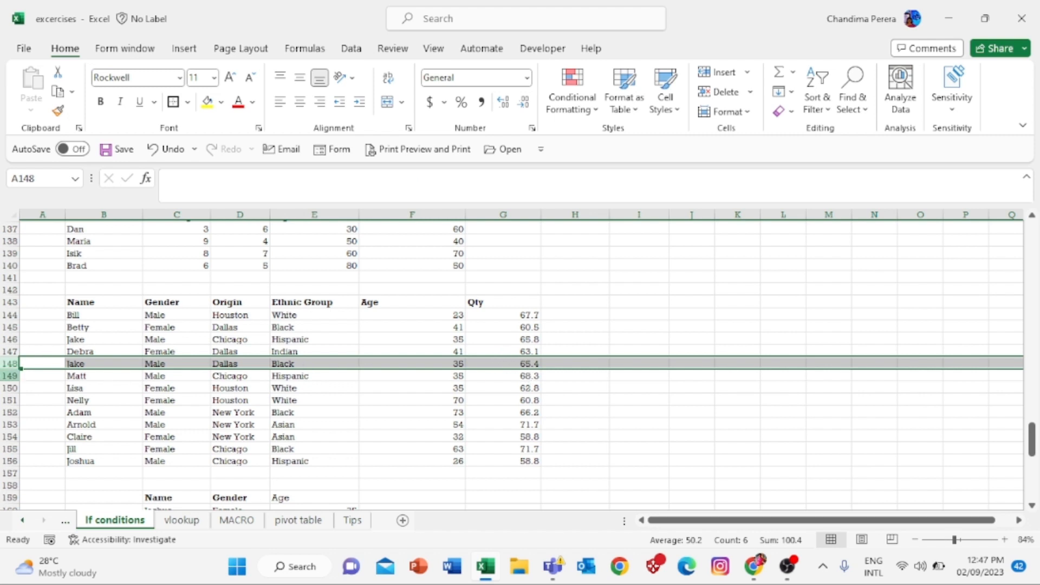
pyautogui.keyDown('ctrl'); pyautogui.click(8, 339); pyautogui.keyUp('ctrl')
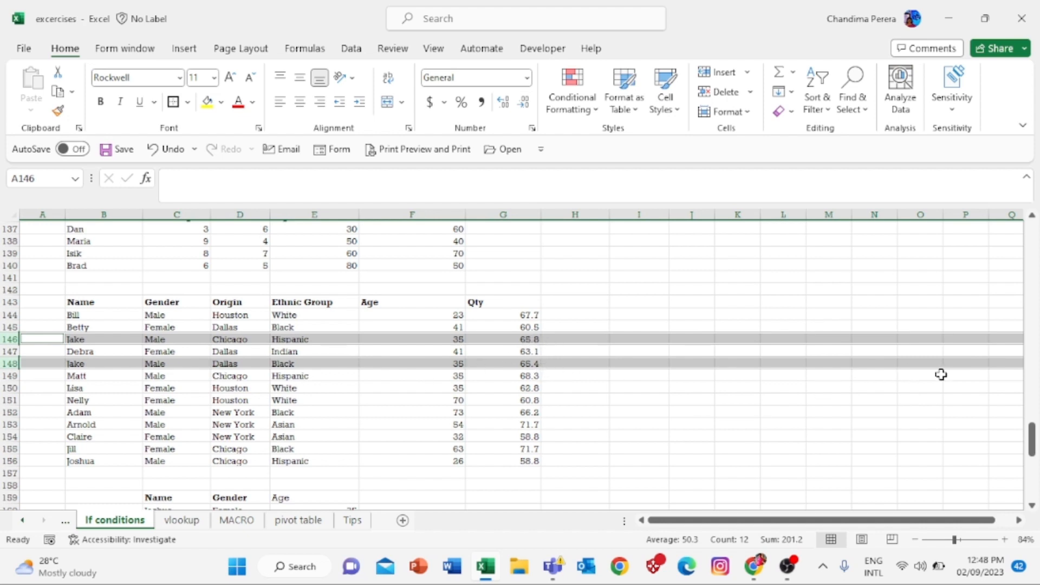
pyautogui.moveTo(1033, 441); pyautogui.dragTo(1034, 448)
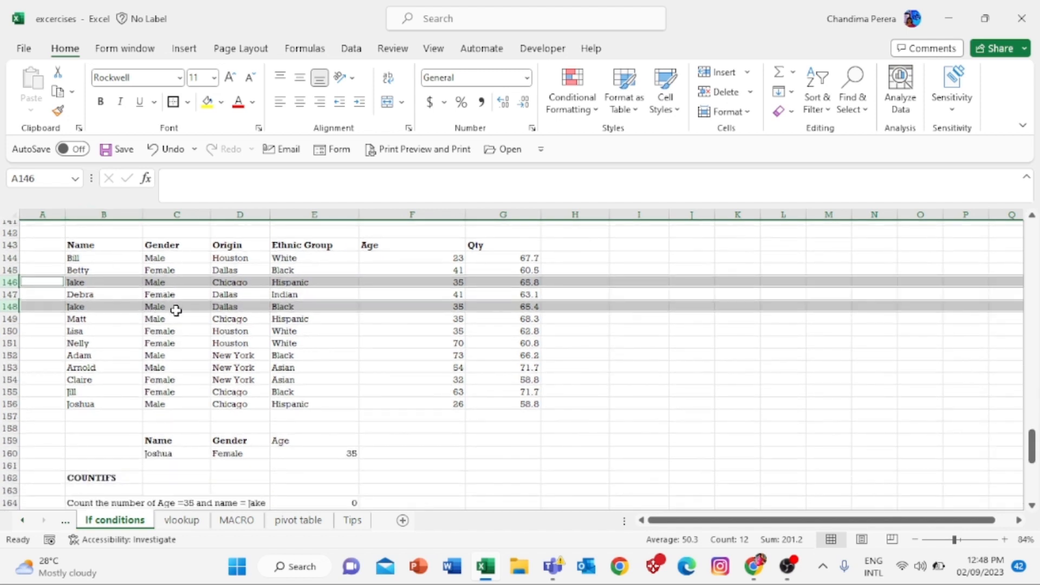
pyautogui.moveTo(1028, 448); pyautogui.dragTo(1032, 469)
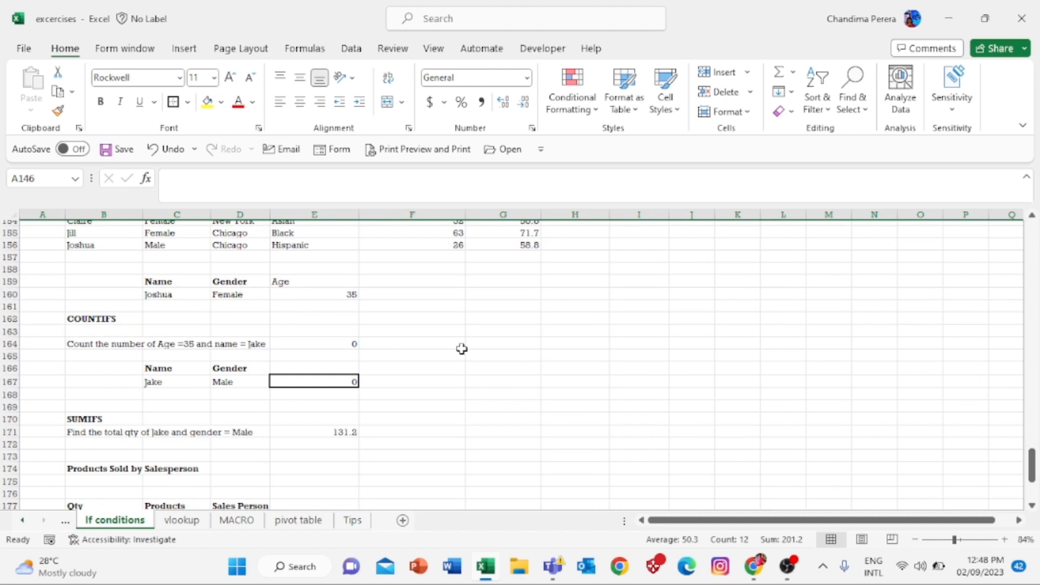
pyautogui.click(337, 434)
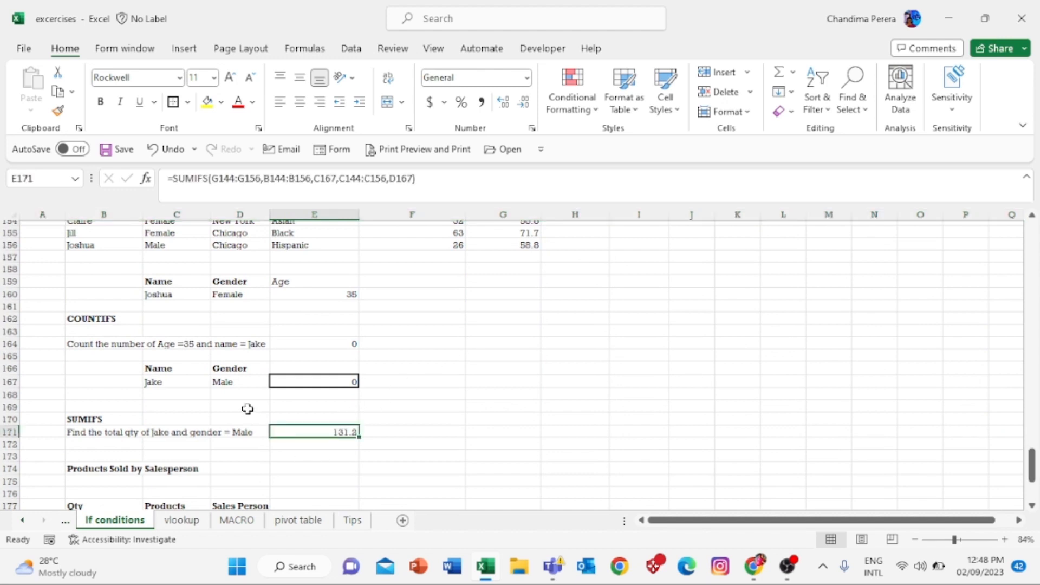
pyautogui.click(244, 383)
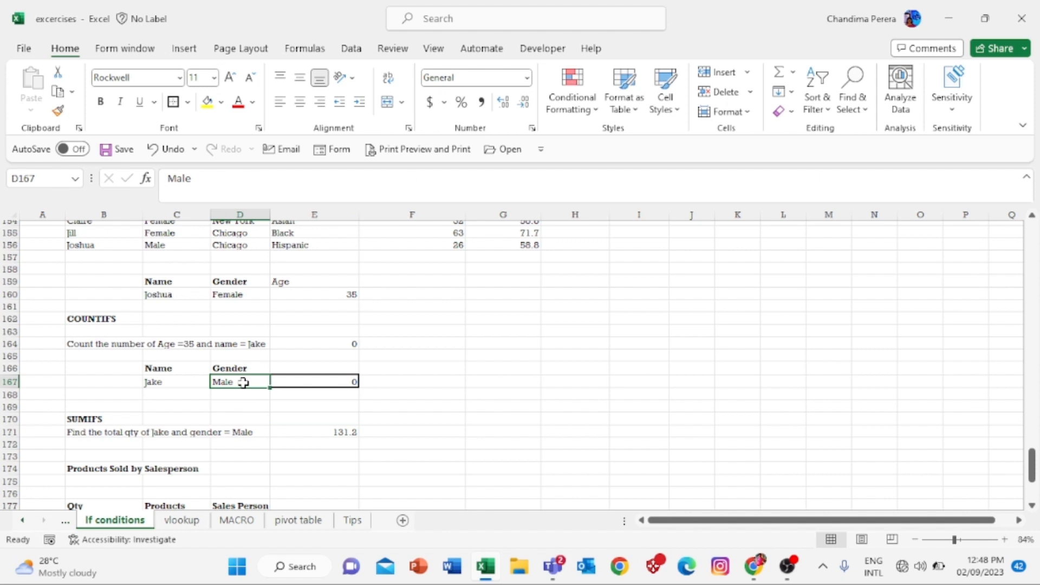
# - Set the criteria to Female in D167 and Jill in C167, confirming E171 shows 71.7 like G155
pyautogui.write('Female')
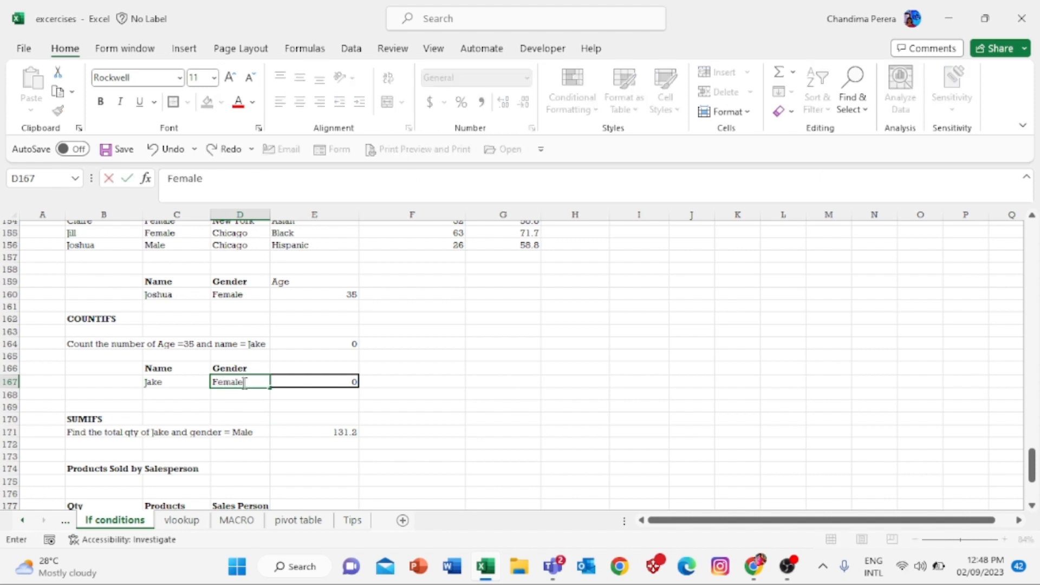
pyautogui.press('Return')
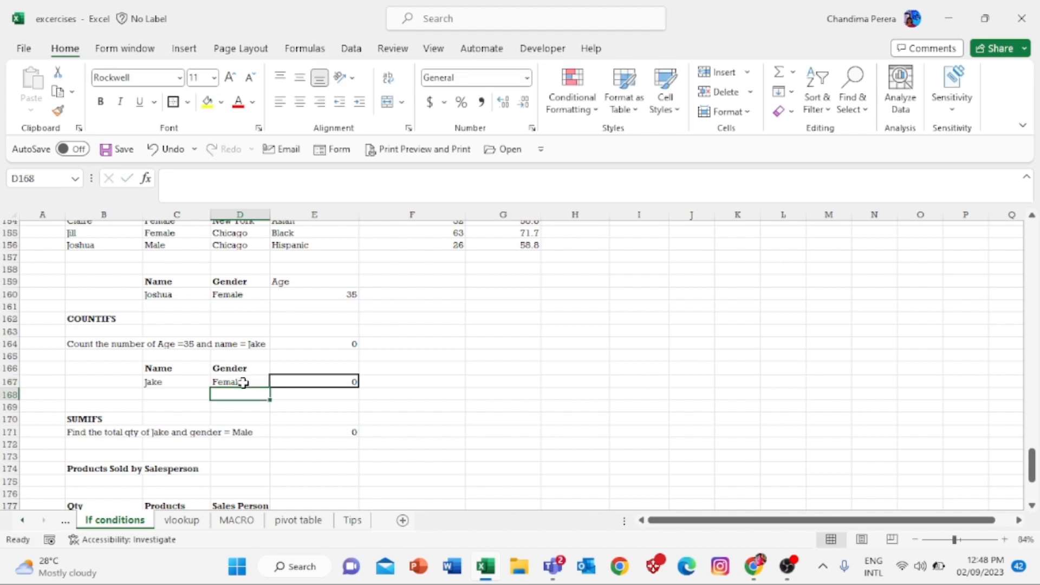
pyautogui.click(244, 383)
pyautogui.press('Left')
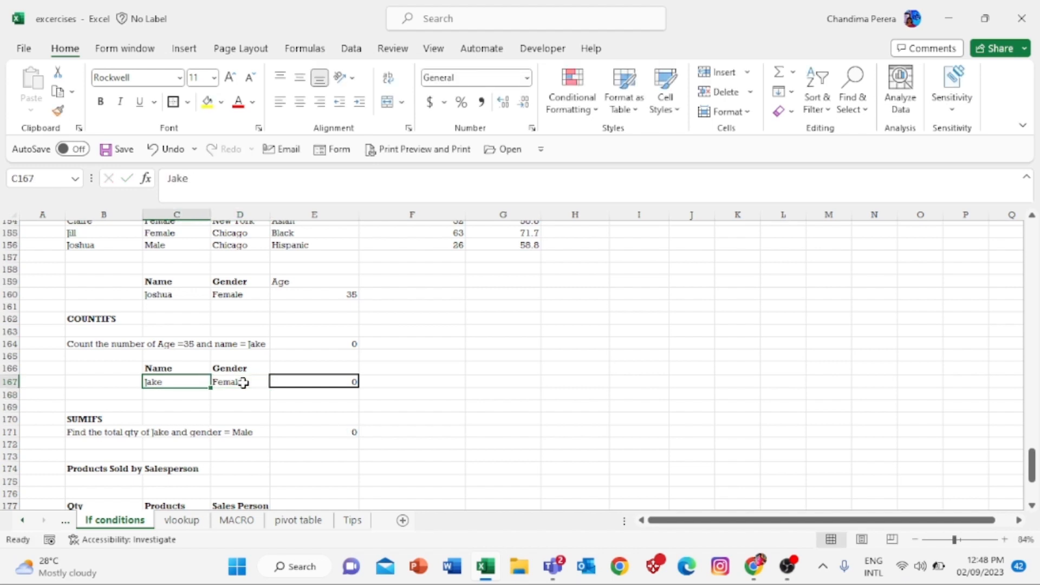
pyautogui.write('Jill')
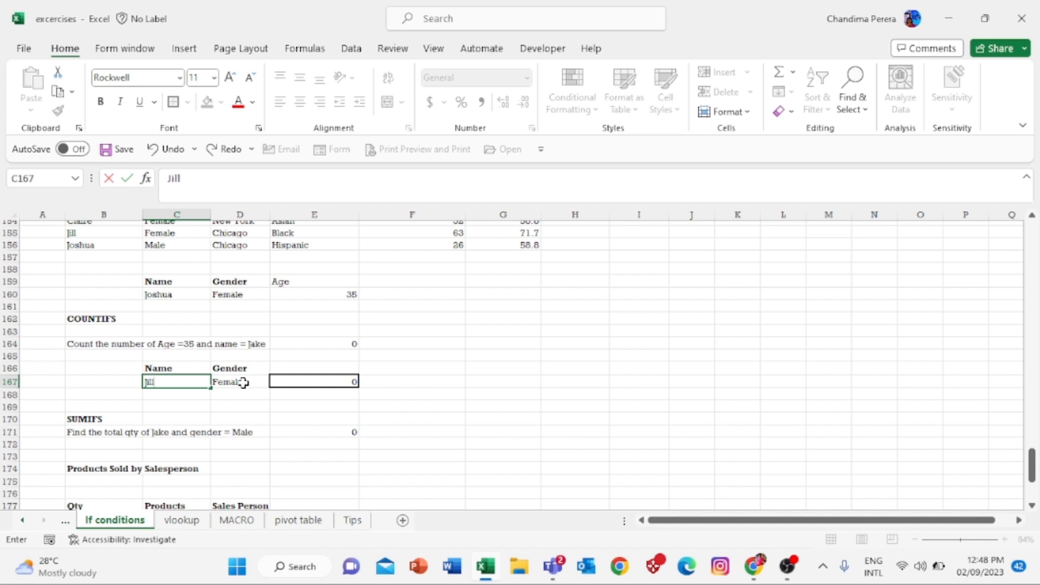
pyautogui.press('Return')
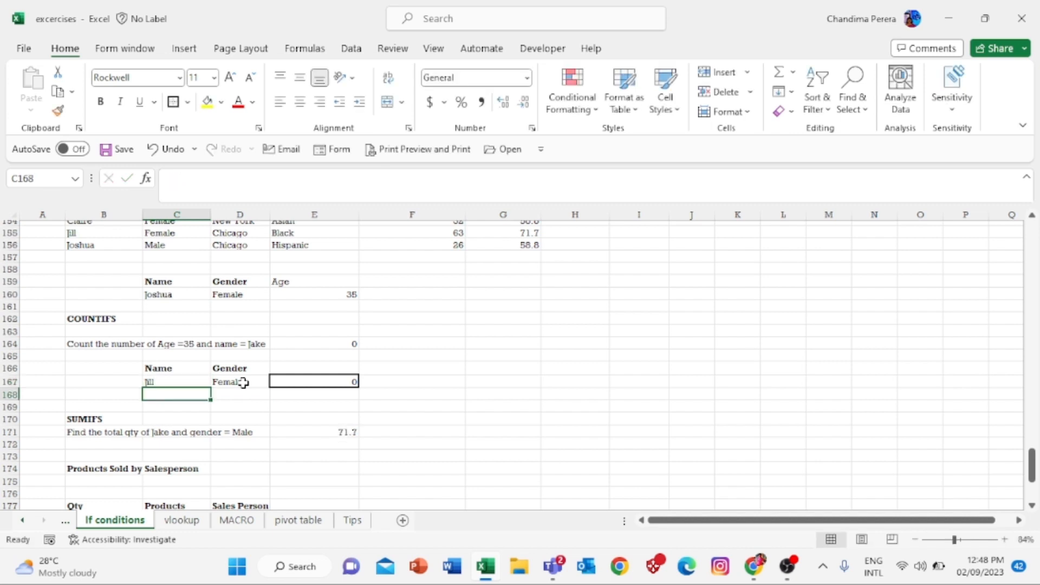
pyautogui.click(325, 428)
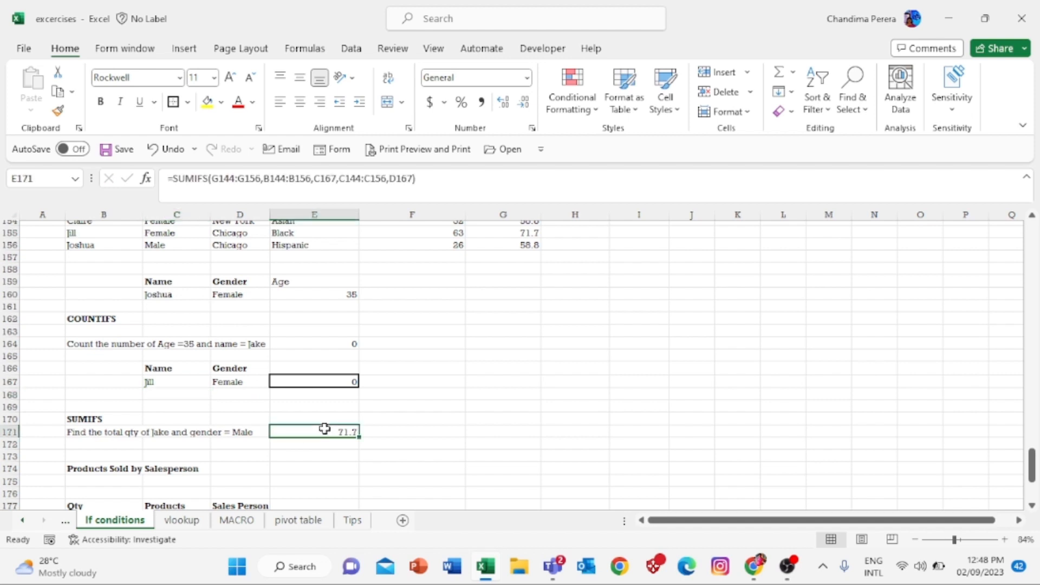
pyautogui.click(519, 234)
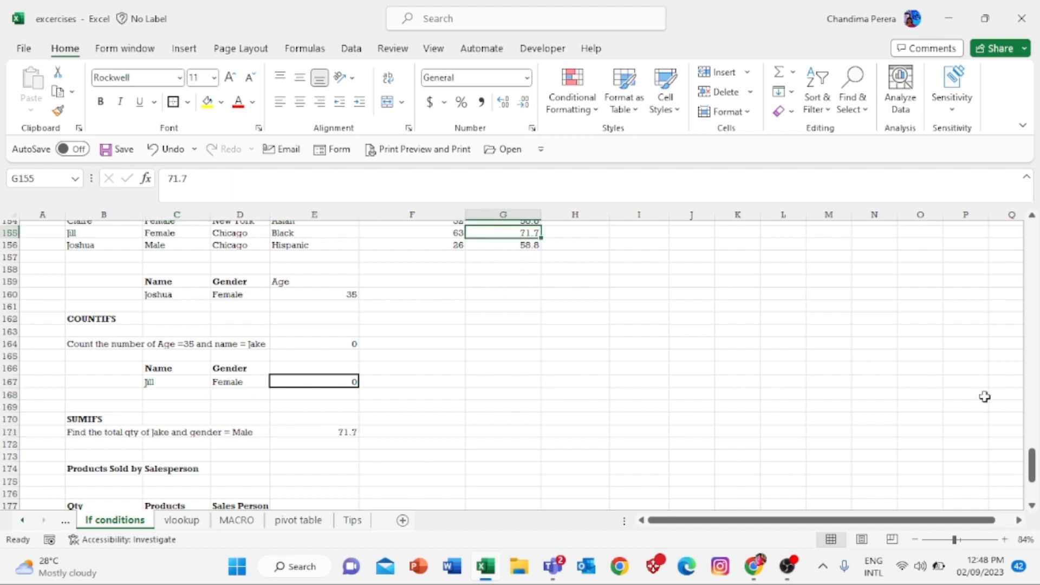
pyautogui.moveTo(1033, 465)
pyautogui.mouseDown()
pyautogui.moveTo(1032, 441)
pyautogui.moveTo(1033, 470)
pyautogui.mouseUp()
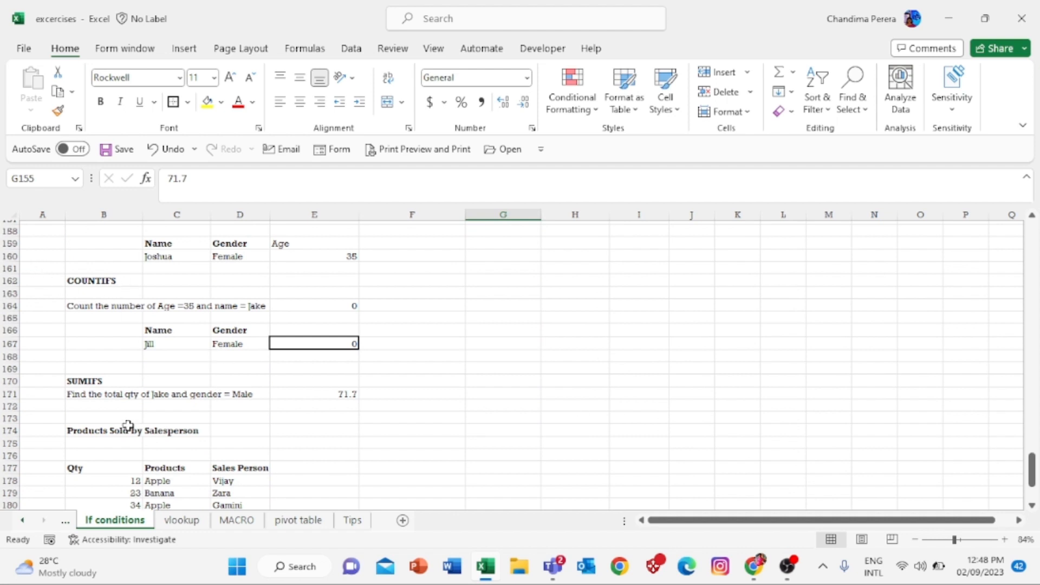
pyautogui.click(403, 426)
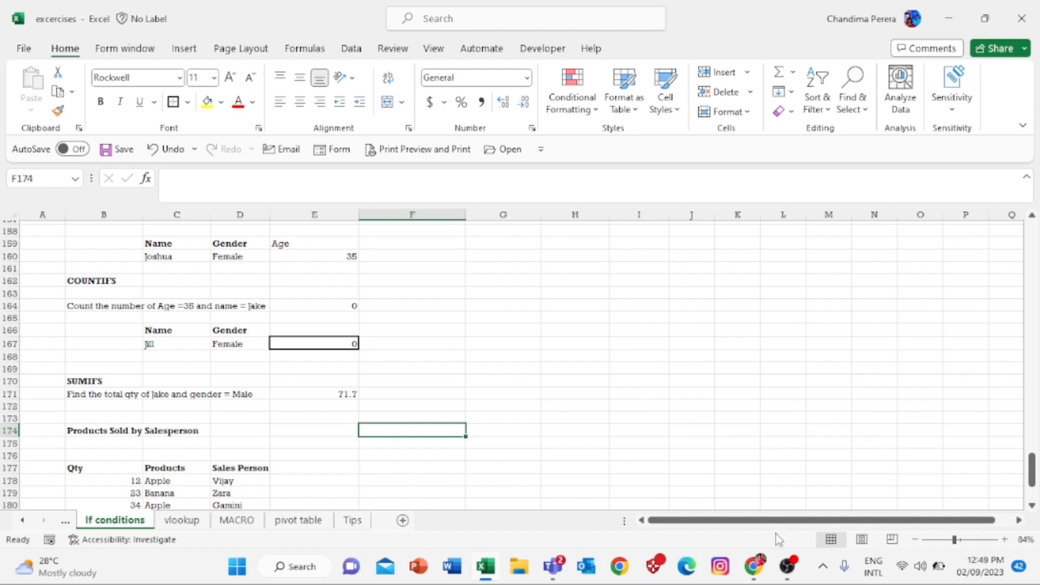
pyautogui.moveTo(787, 558)
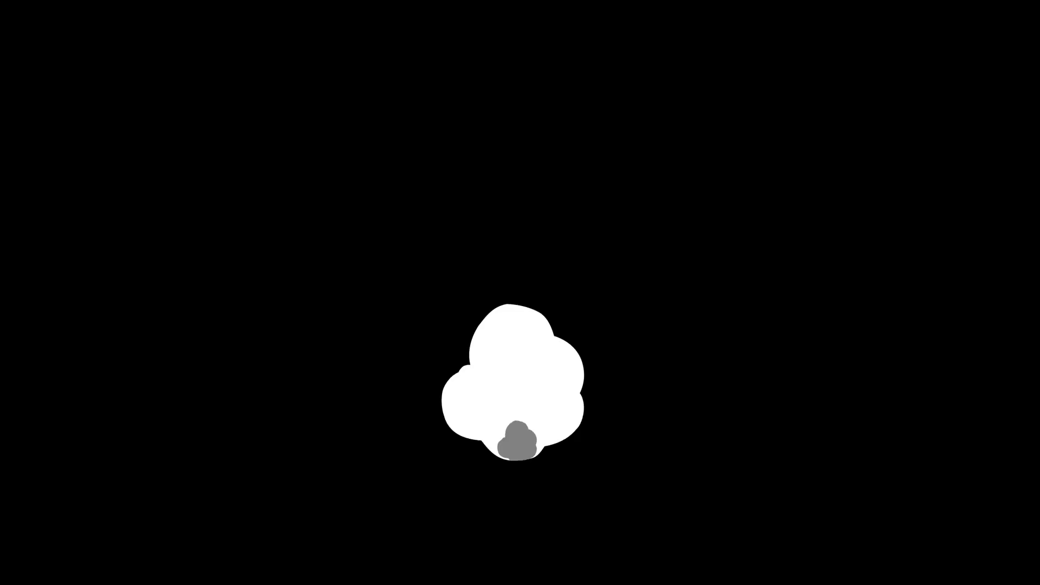